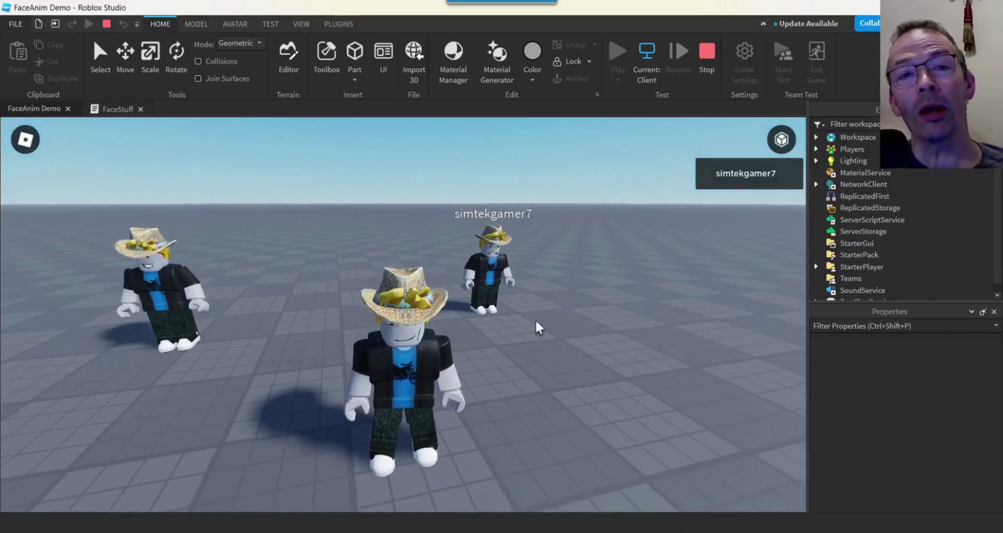
Walk the character around the demo place to view the facial animations on the other avatars
{"action": "key", "text": "w"}
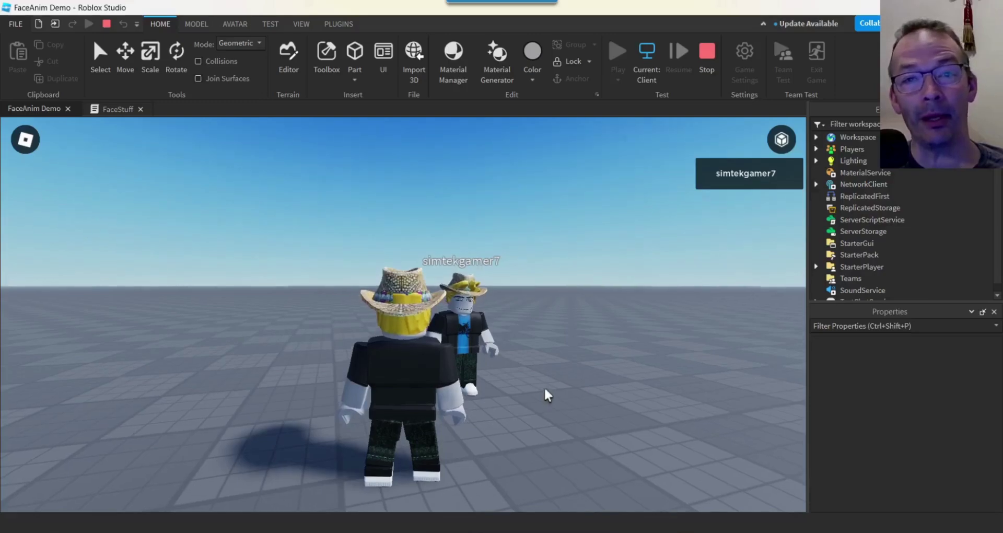
{"action": "key", "text": "a"}
{"action": "key", "text": "w"}
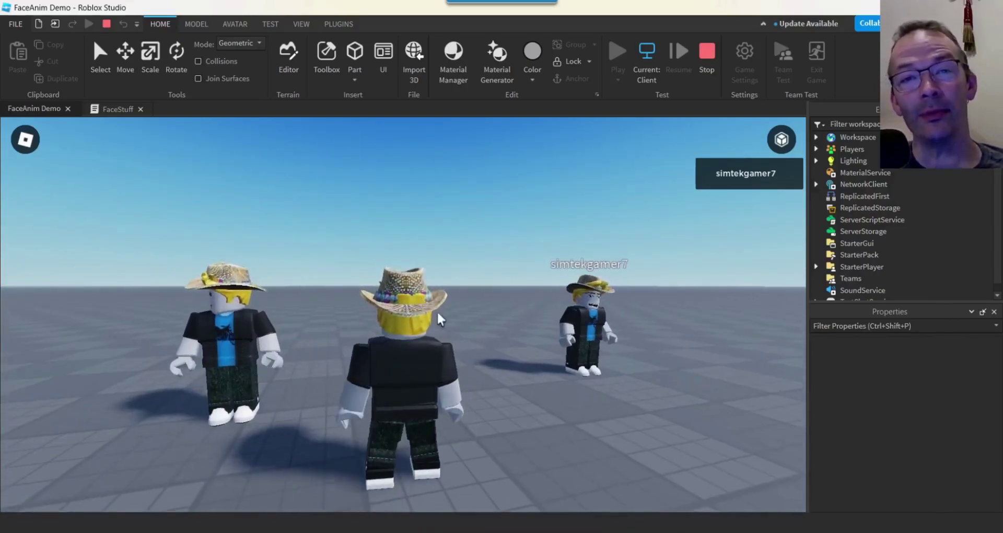
{"action": "key", "text": "s"}
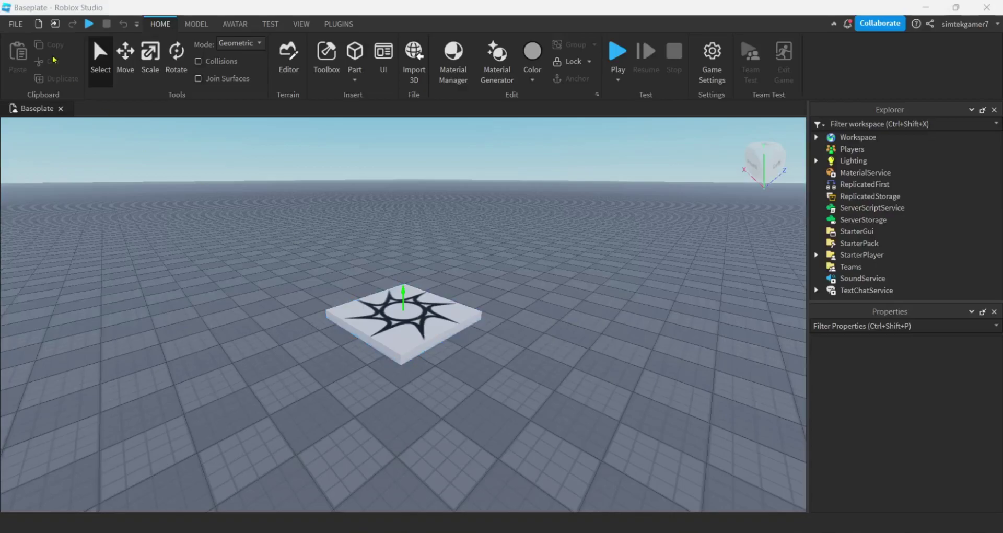
Review the beta features list and save it with Face Capture enabled
{"action": "left_click", "coordinate": [16, 24]}
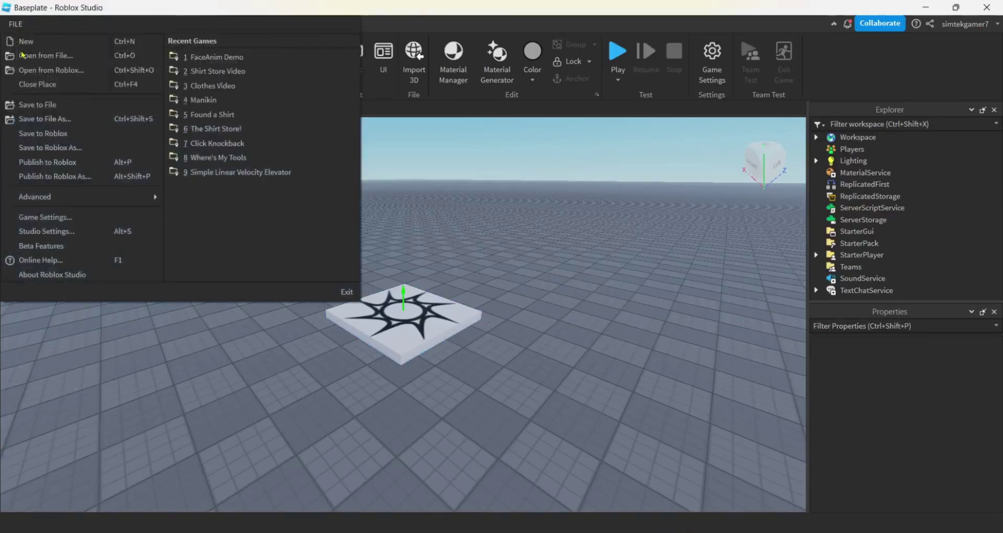
{"action": "left_click", "coordinate": [40, 246]}
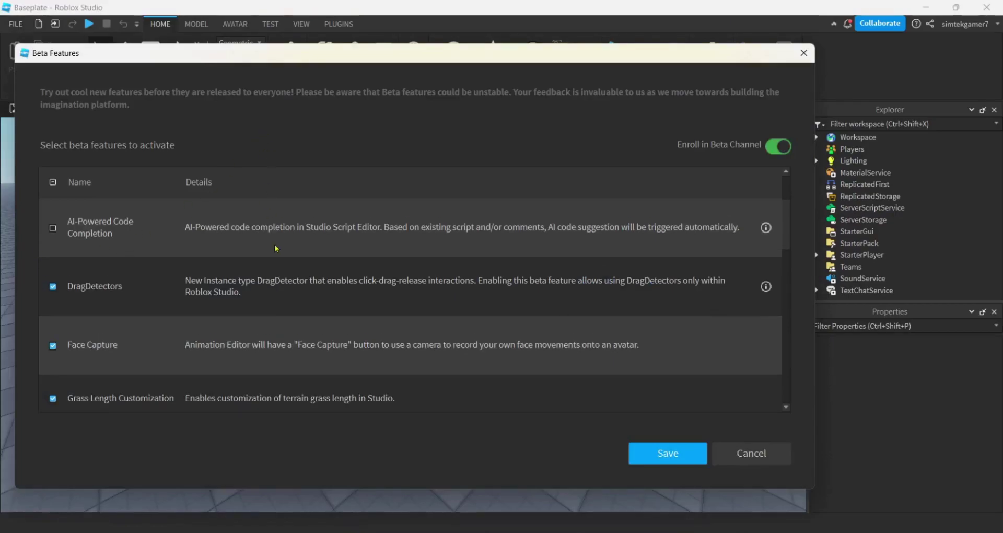
{"action": "scroll", "coordinate": [276, 248], "scroll_direction": "up", "scroll_amount": 1}
{"action": "scroll", "coordinate": [276, 248], "scroll_direction": "down", "scroll_amount": 2}
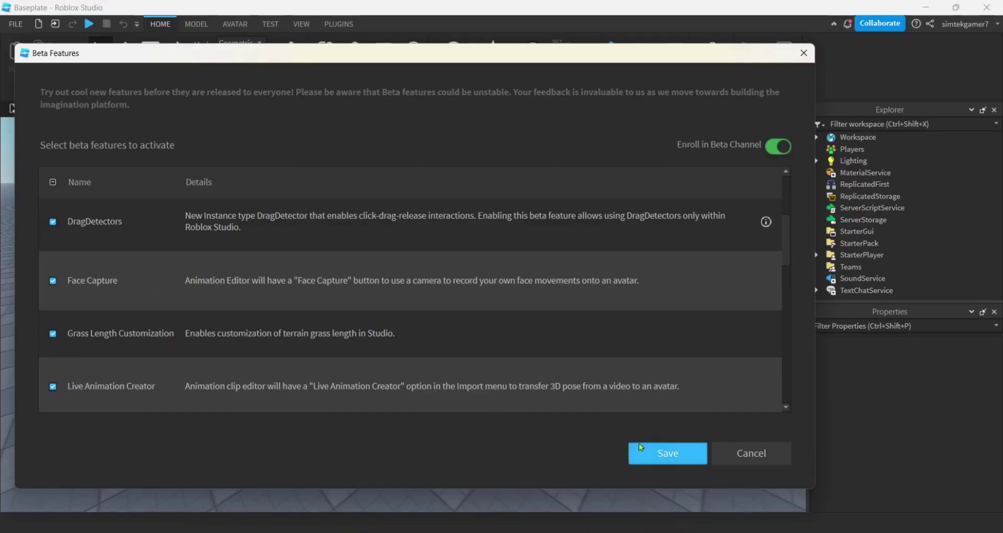
{"action": "left_click", "coordinate": [664, 451]}
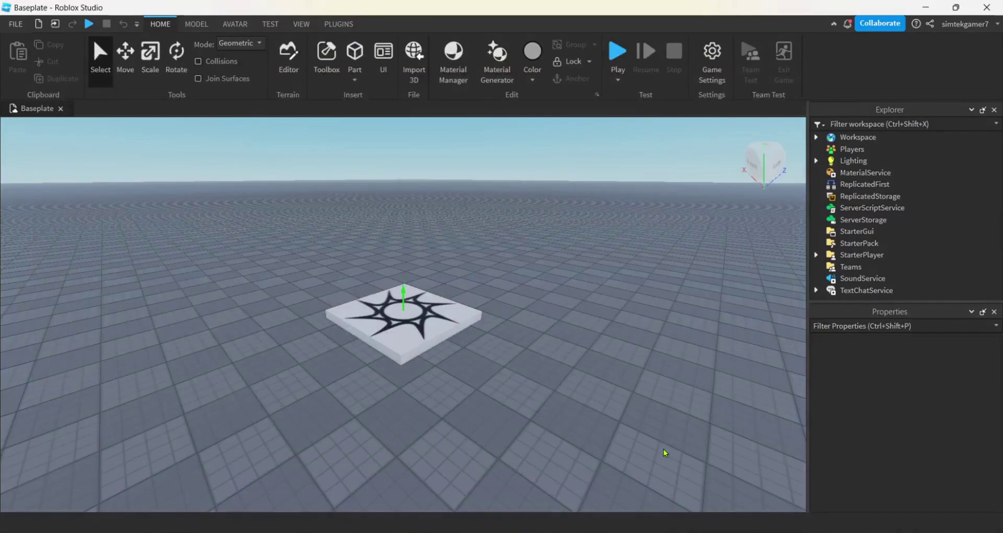
Playtest the baseplate, copy the player's character model from the Workspace, and end the playtest
{"action": "left_click", "coordinate": [616, 55]}
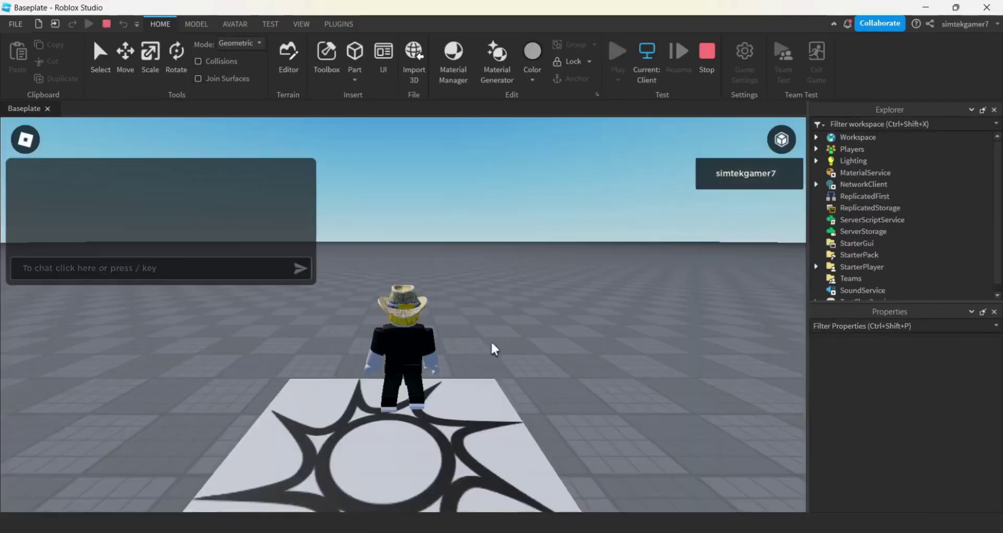
{"action": "right_click_drag", "start_coordinate": [493, 349], "coordinate": [488, 355]}
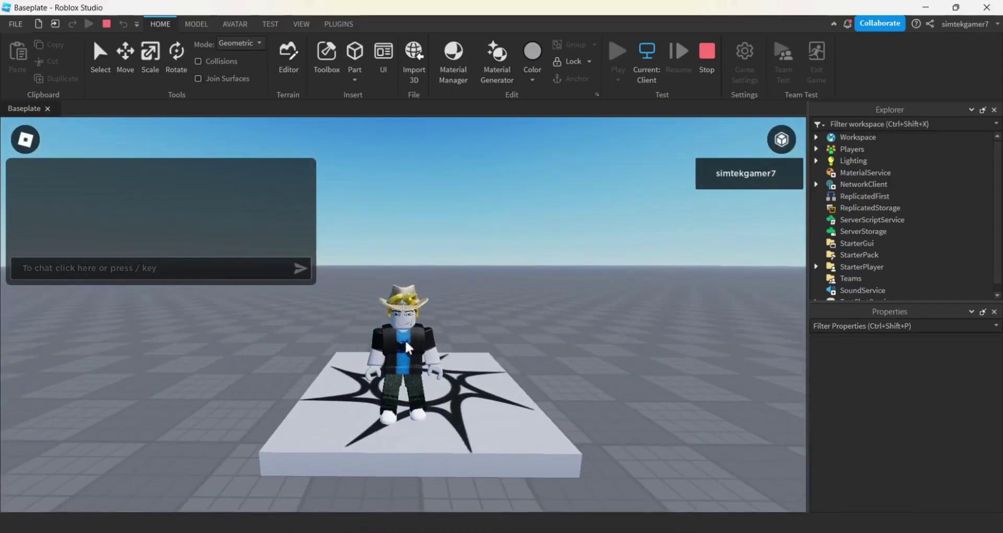
{"action": "left_click", "coordinate": [816, 139]}
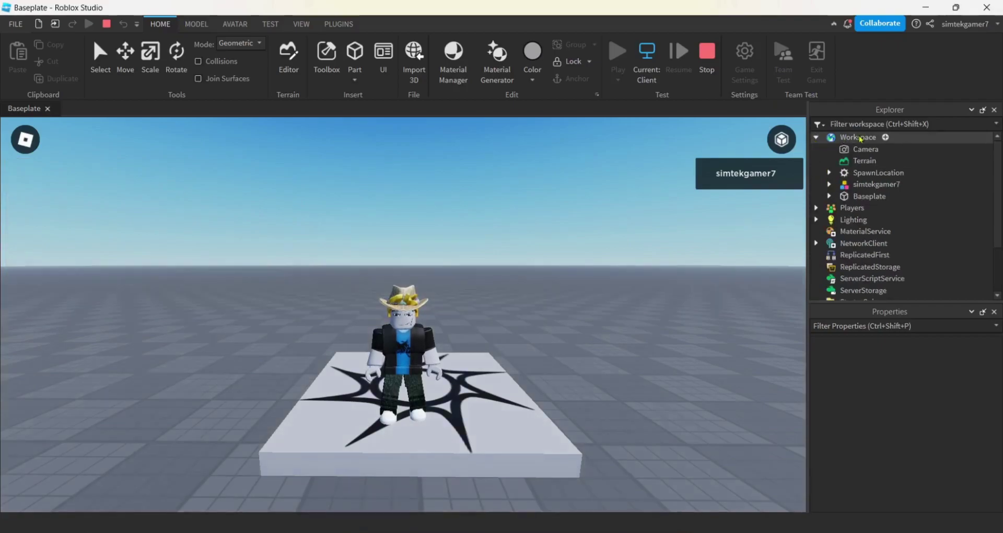
{"action": "left_click", "coordinate": [874, 188]}
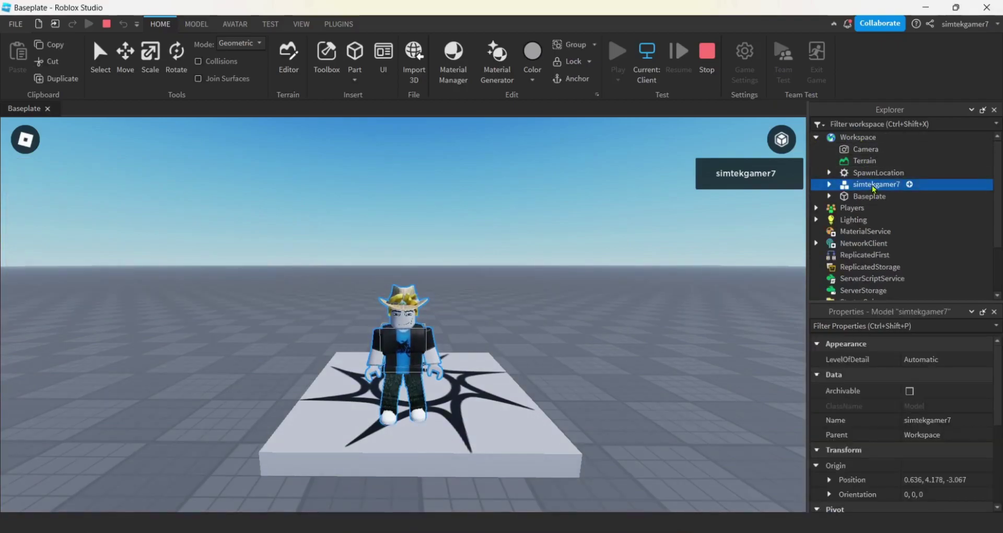
{"action": "right_click", "coordinate": [874, 188]}
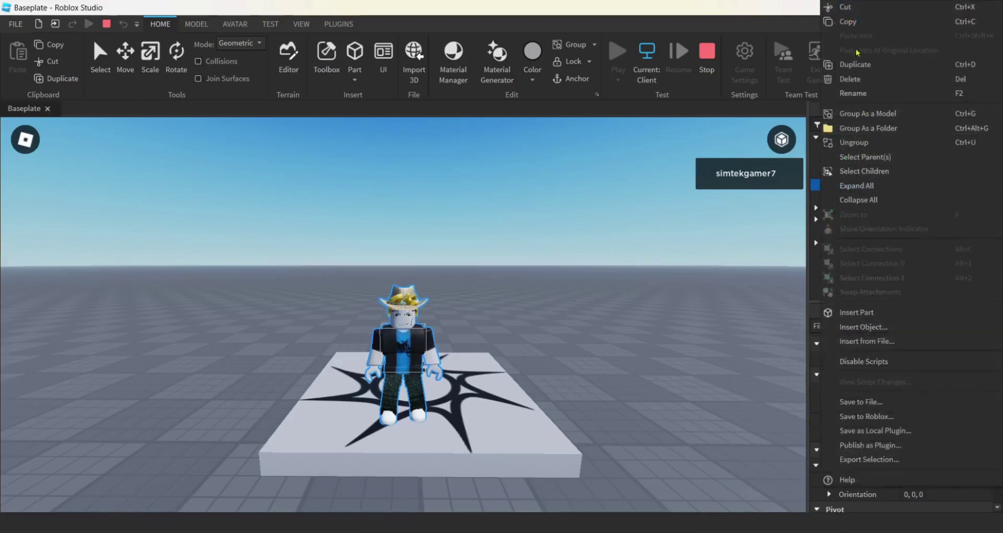
{"action": "left_click", "coordinate": [851, 22]}
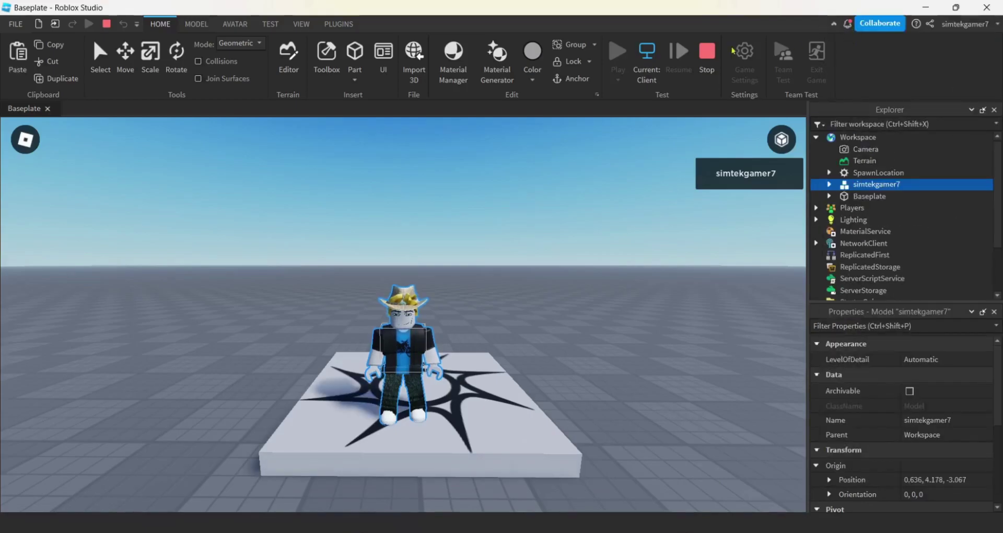
{"action": "left_click", "coordinate": [706, 52]}
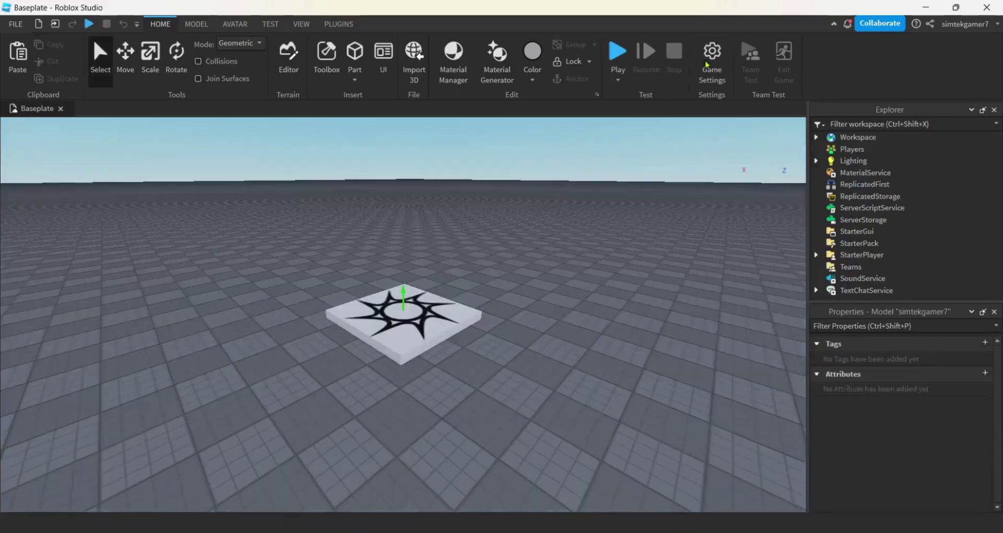
Paste the copied character model onto the baseplate beside the spawn location and focus the view on it
{"action": "right_click_drag", "start_coordinate": [593, 274], "coordinate": [593, 275]}
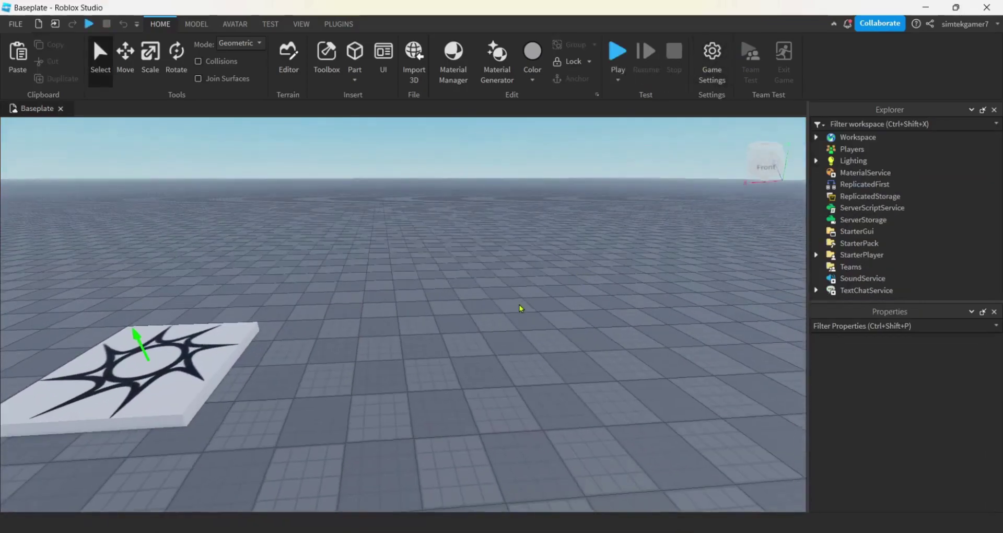
{"action": "right_click_drag", "start_coordinate": [521, 306], "coordinate": [523, 345]}
{"action": "right_click", "coordinate": [511, 368]}
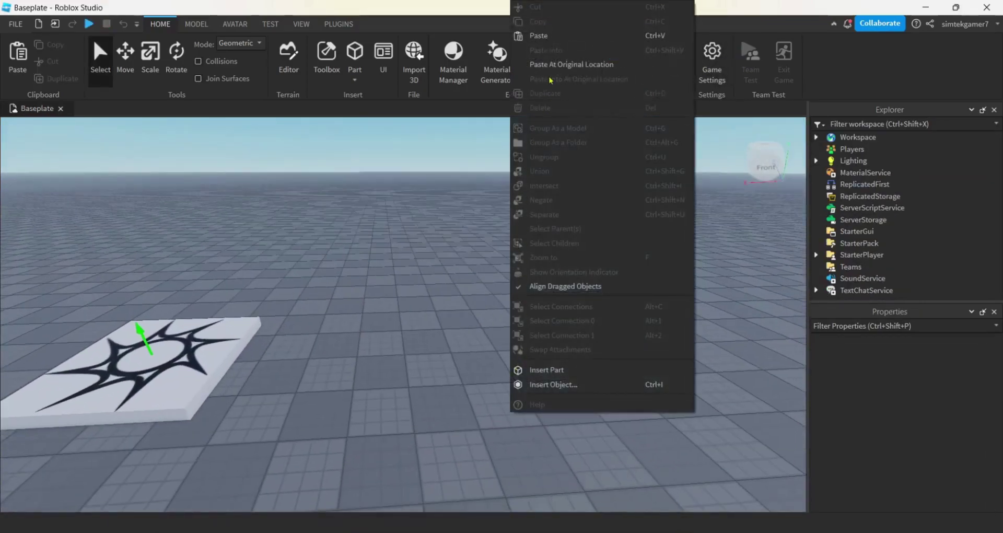
{"action": "left_click", "coordinate": [538, 36]}
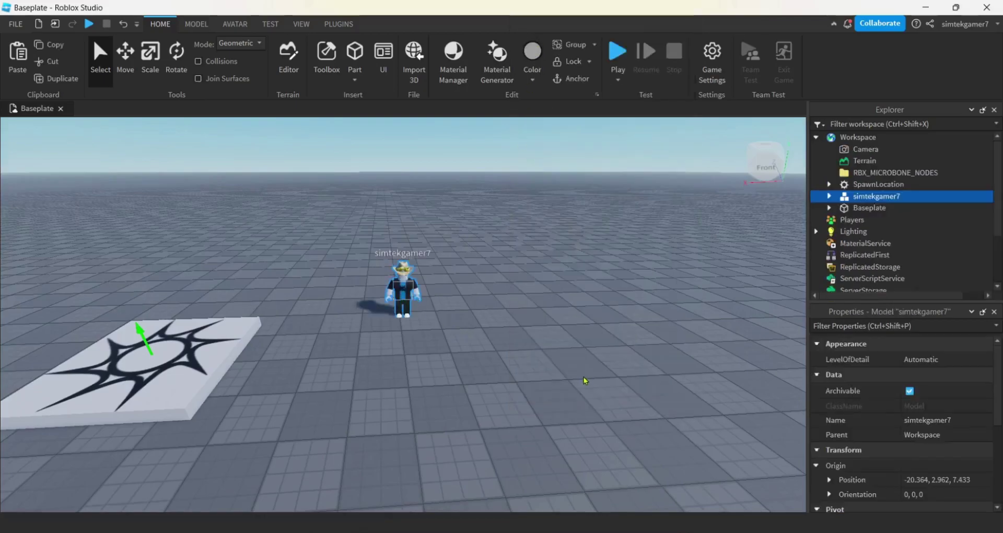
{"action": "key", "text": "f"}
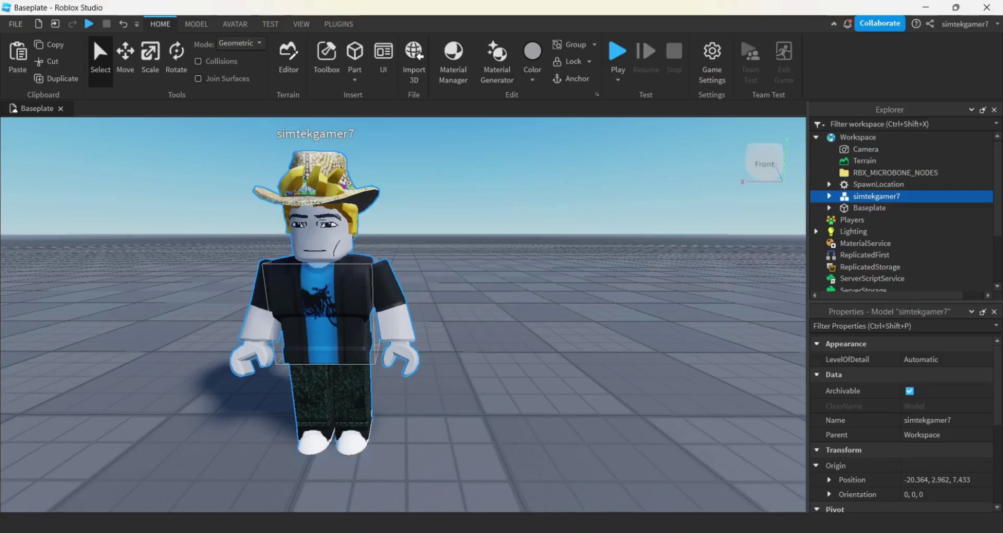
Check in the Roblox website's Avatar Editor which head the avatar wears under Head & Body, and return to Roblox Studio
{"action": "mouse_move", "coordinate": [610, 531]}
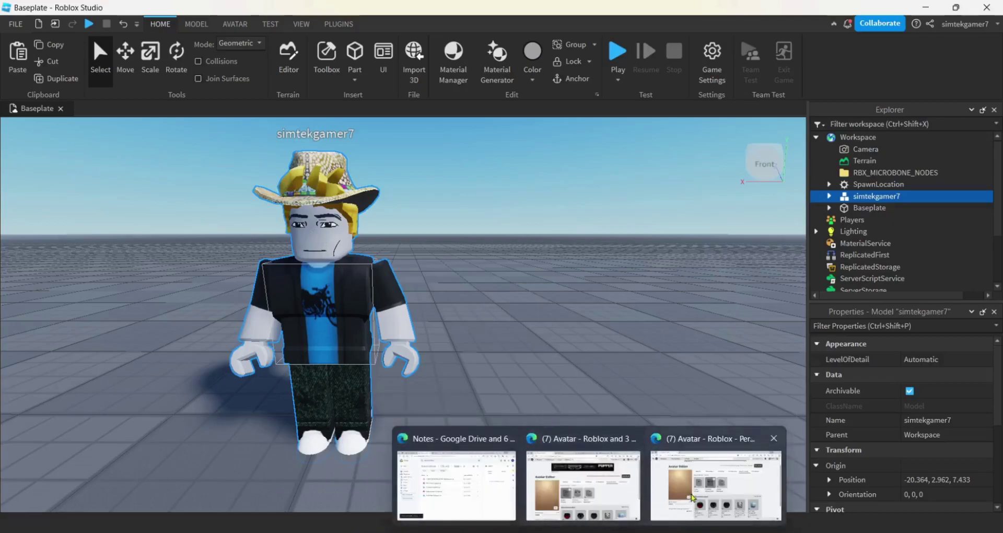
{"action": "left_click", "coordinate": [691, 497]}
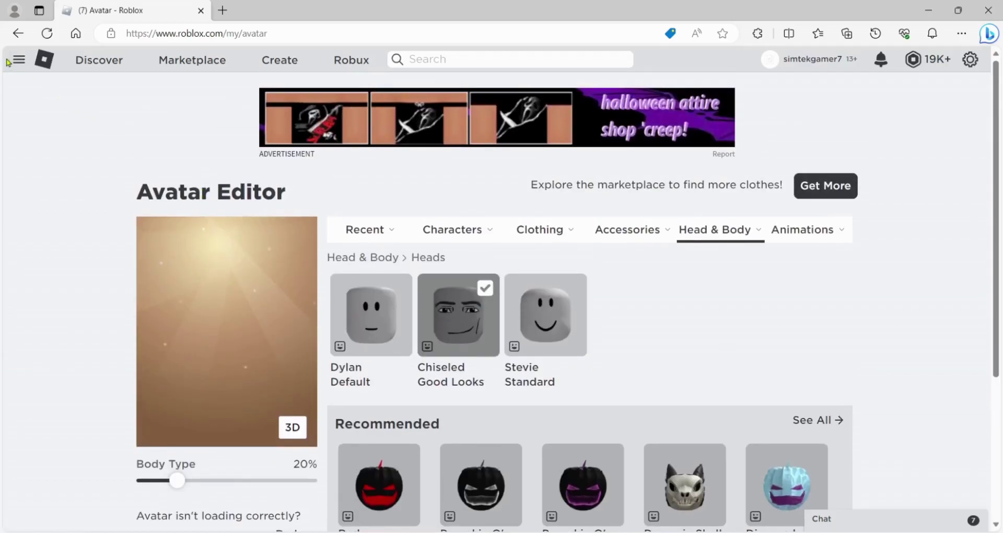
{"action": "left_click", "coordinate": [12, 61]}
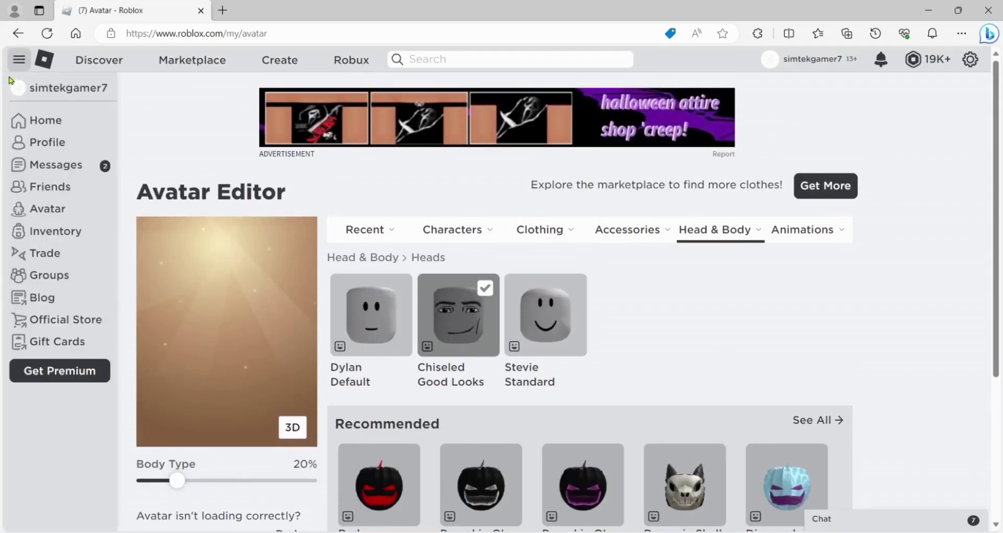
{"action": "left_click", "coordinate": [47, 217]}
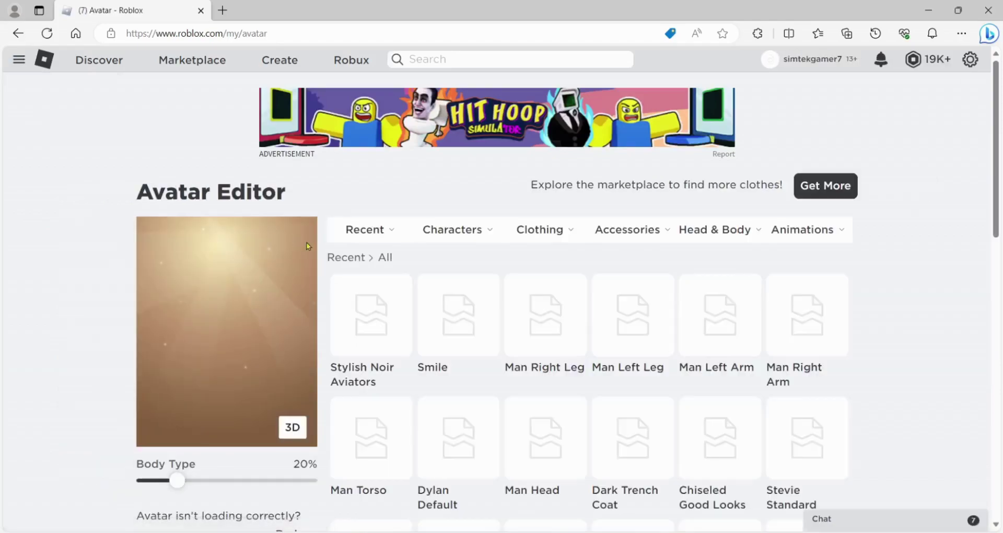
{"action": "mouse_move", "coordinate": [699, 229]}
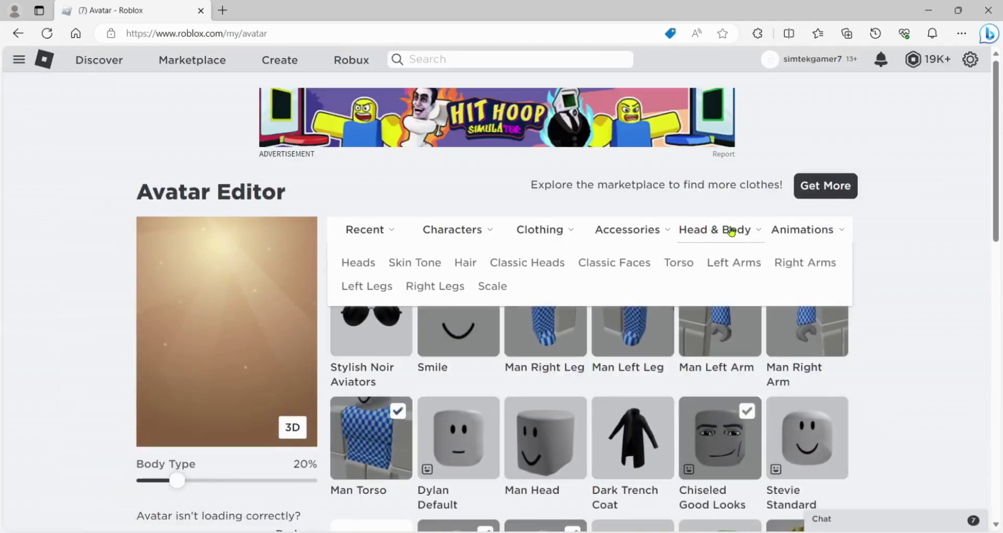
{"action": "left_click", "coordinate": [345, 261]}
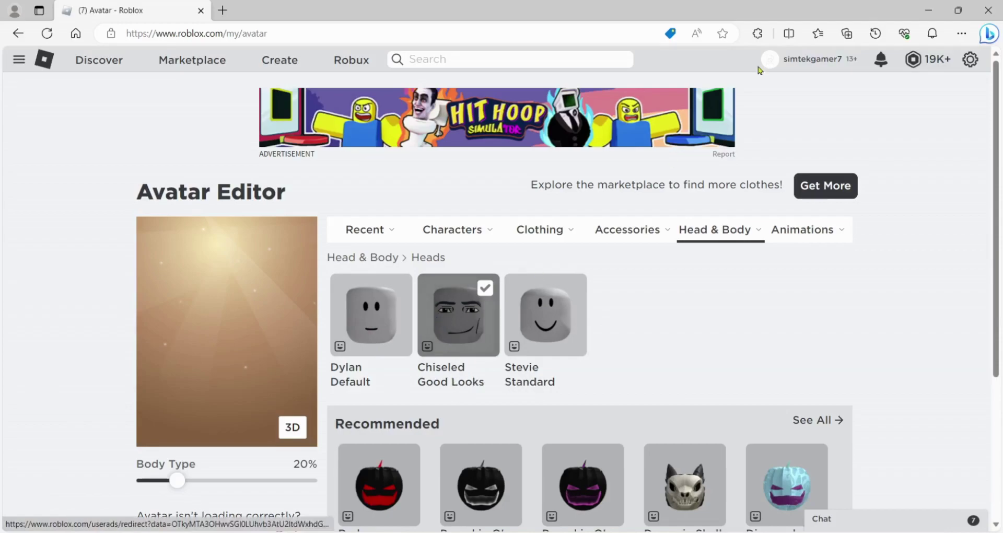
{"action": "left_click", "coordinate": [928, 10]}
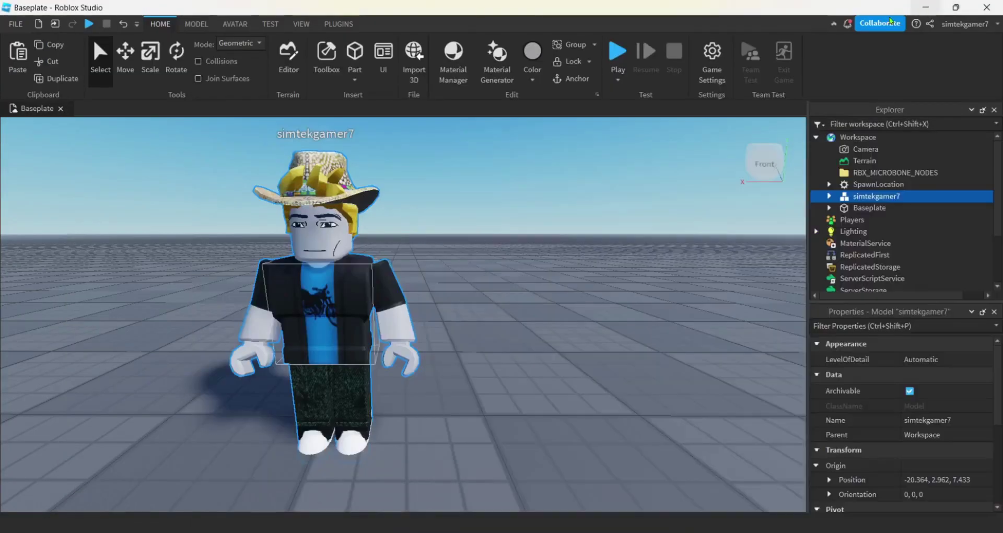
Create an animation named FaceTest for the pasted character in the Animation Editor
{"action": "left_click", "coordinate": [234, 24]}
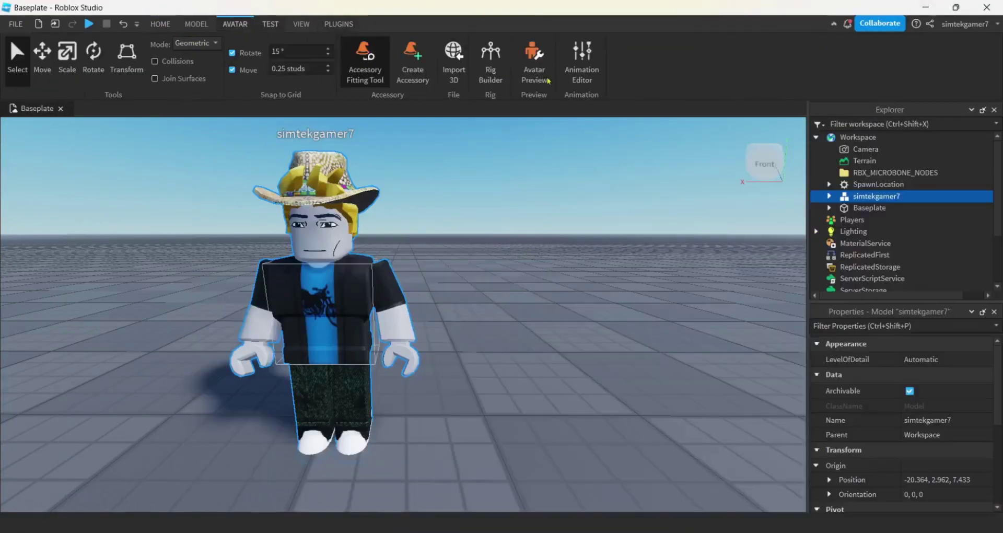
{"action": "left_click", "coordinate": [581, 54]}
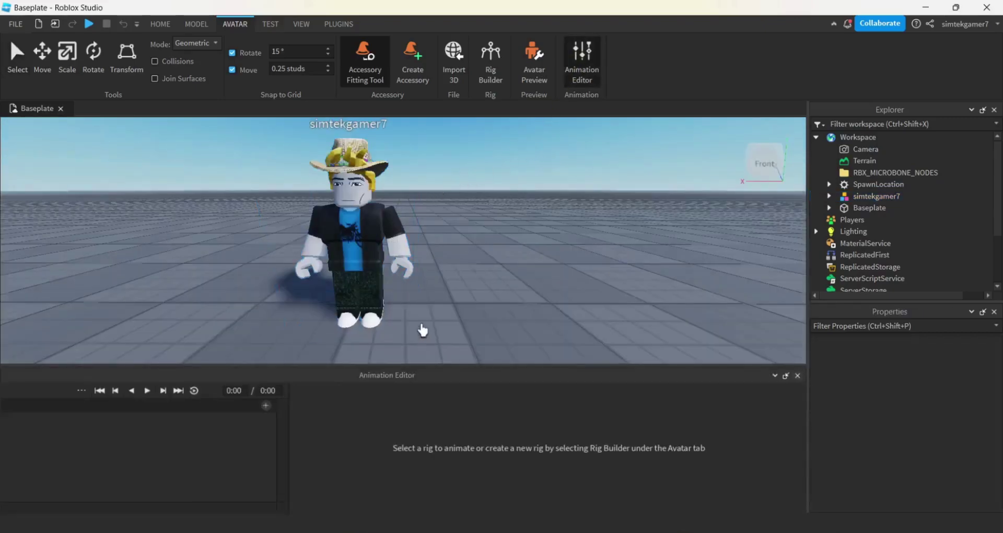
{"action": "left_click", "coordinate": [355, 229]}
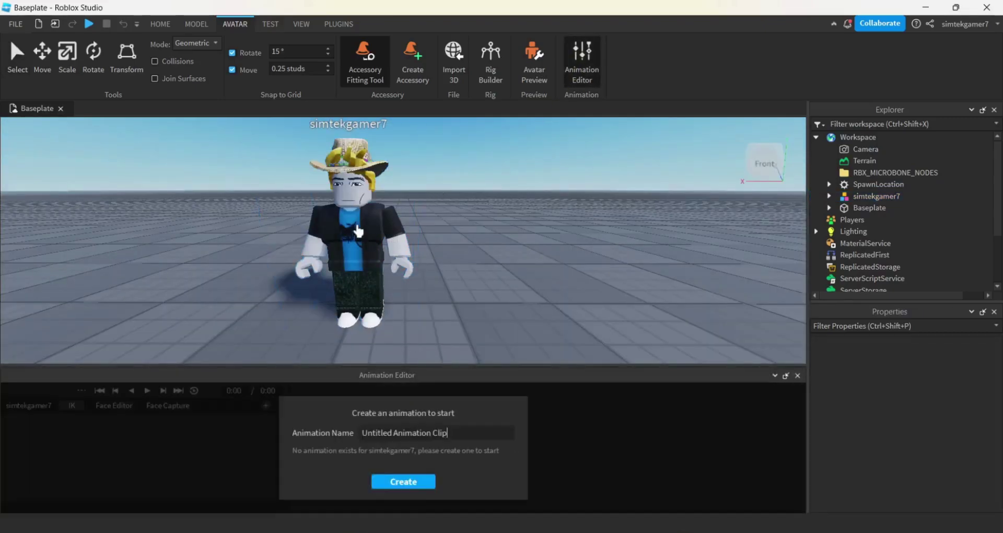
{"action": "left_click", "coordinate": [469, 435]}
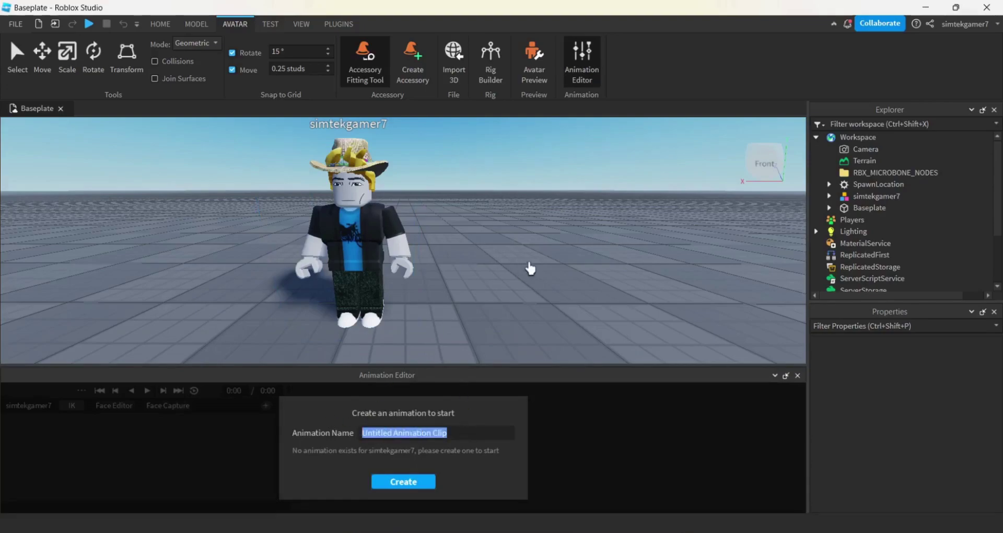
{"action": "type", "text": "FaceTest"}
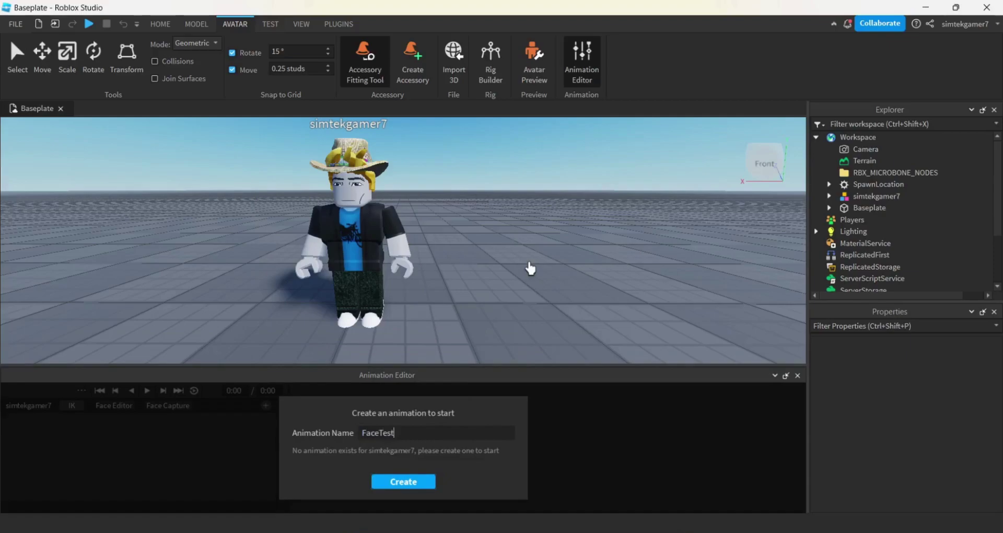
{"action": "left_click", "coordinate": [422, 480]}
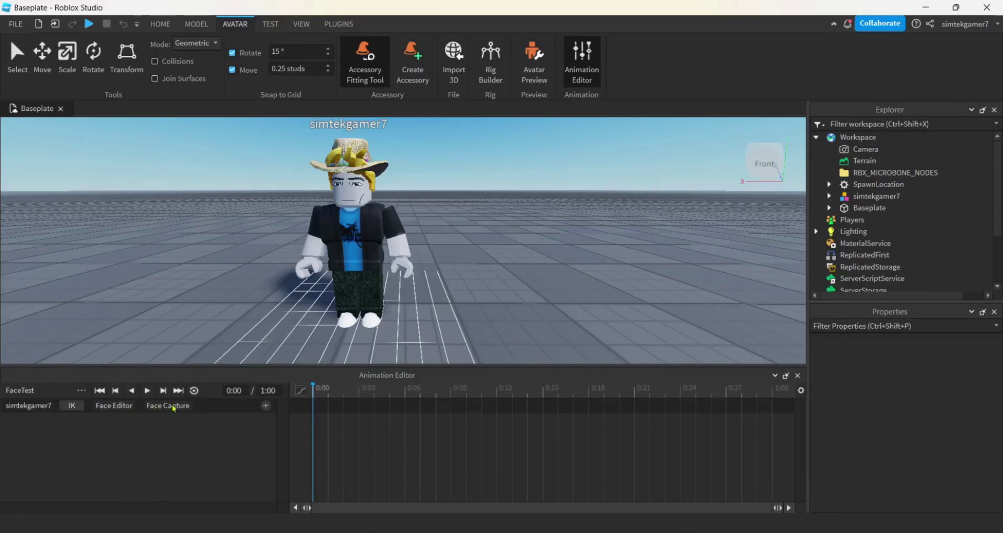
Record webcam facial movements onto the character with Face Capture, stop the recording, and save the FaceTest animation
{"action": "left_click", "coordinate": [173, 408]}
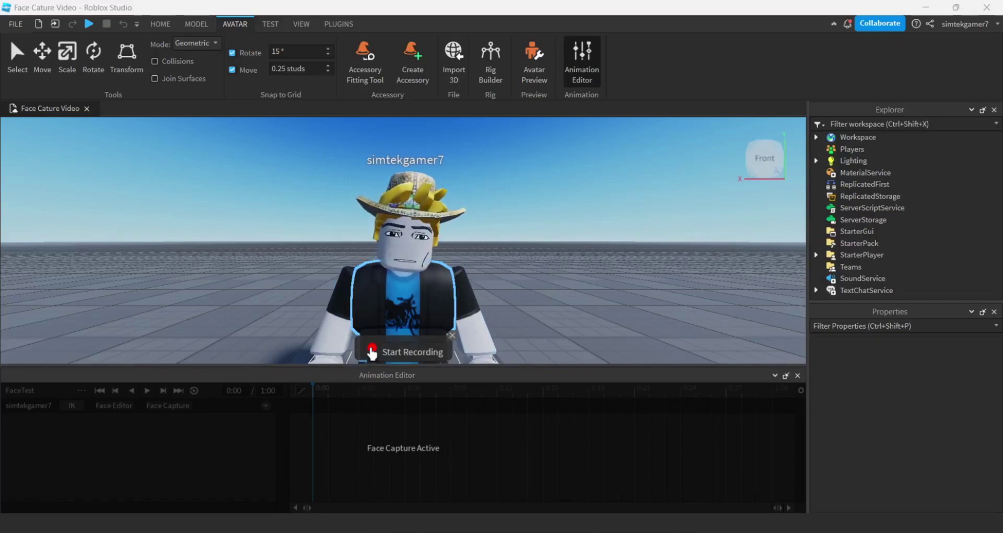
{"action": "left_click", "coordinate": [372, 351]}
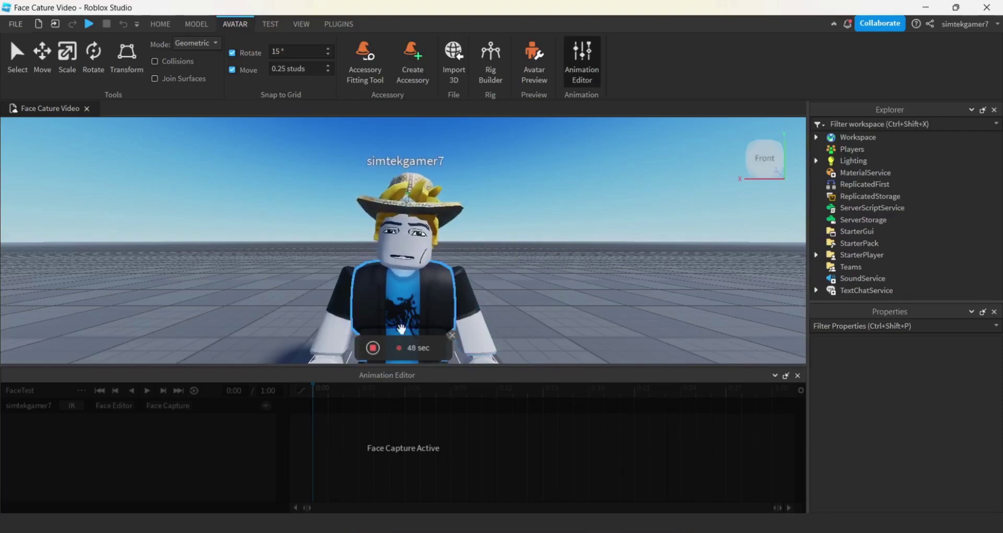
{"action": "left_click", "coordinate": [371, 349]}
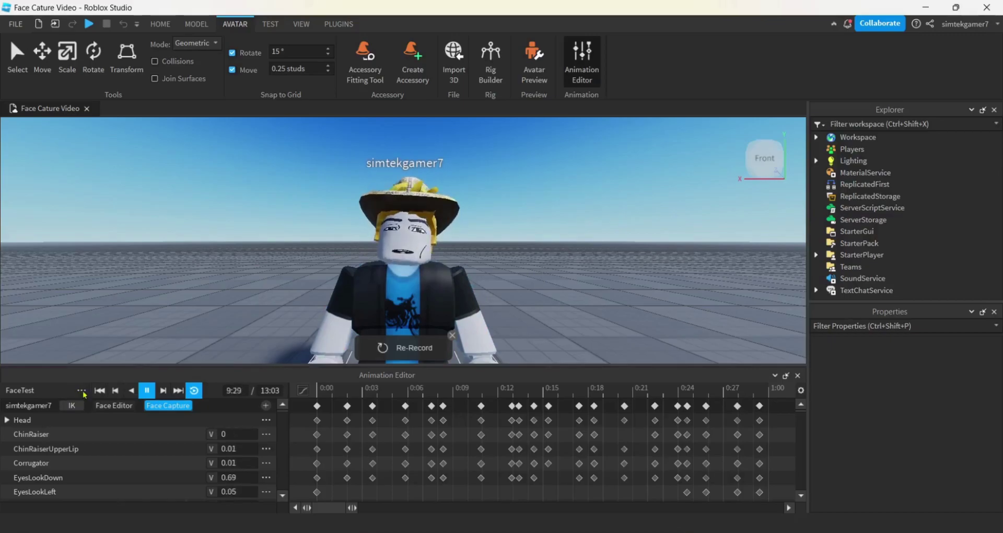
{"action": "left_click", "coordinate": [82, 391]}
{"action": "left_click", "coordinate": [111, 411]}
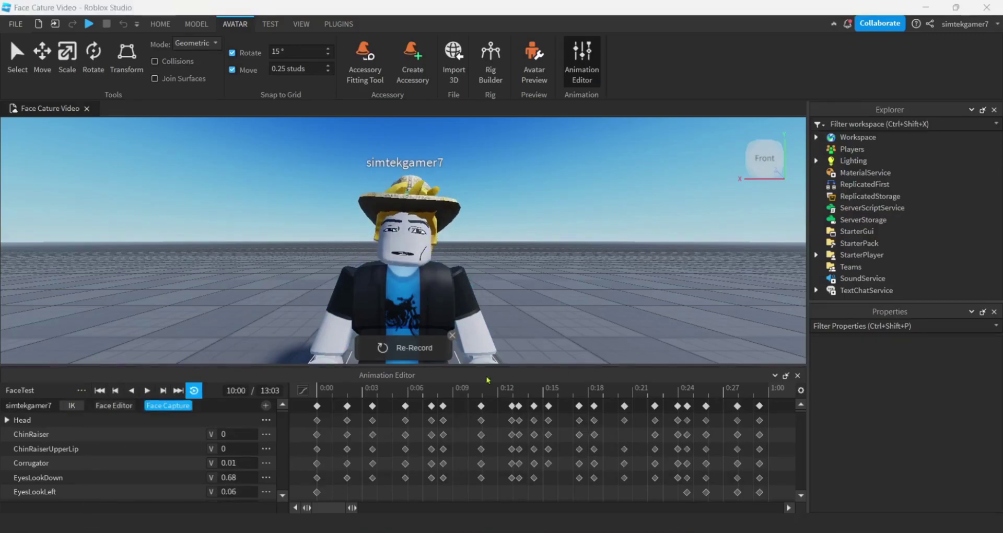
Set the FaceTest animation's priority to Action and save the animation
{"action": "left_click", "coordinate": [81, 390]}
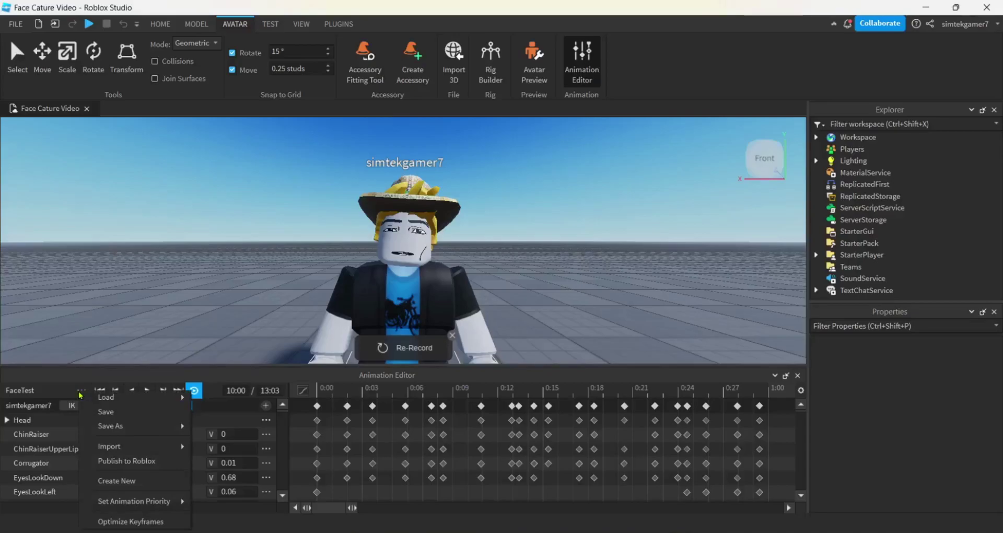
{"action": "mouse_move", "coordinate": [116, 502]}
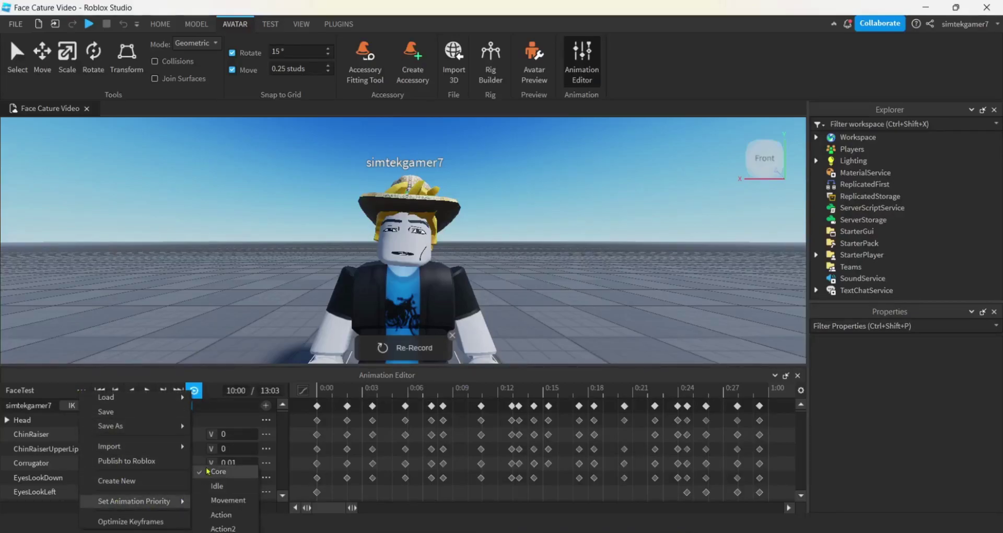
{"action": "left_click", "coordinate": [221, 516]}
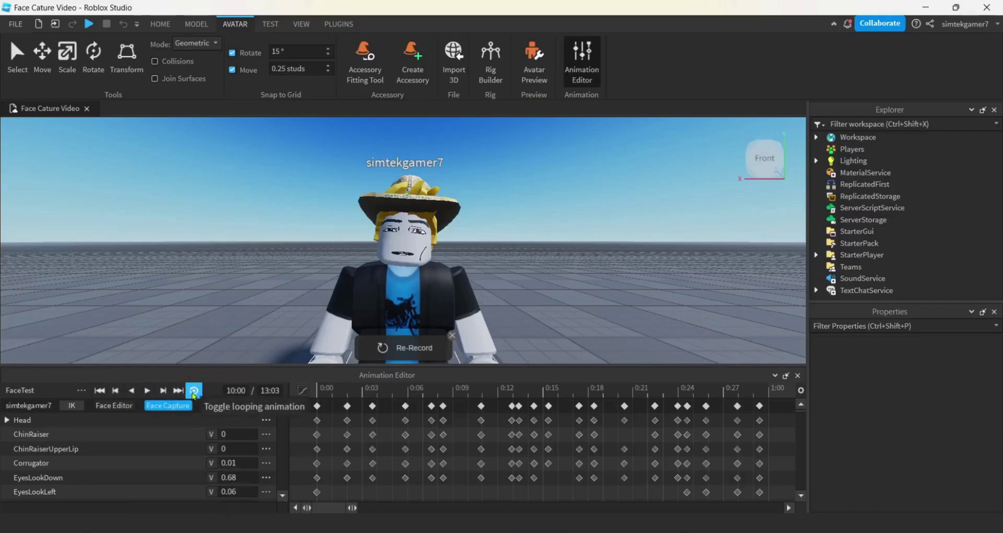
{"action": "left_click", "coordinate": [193, 391]}
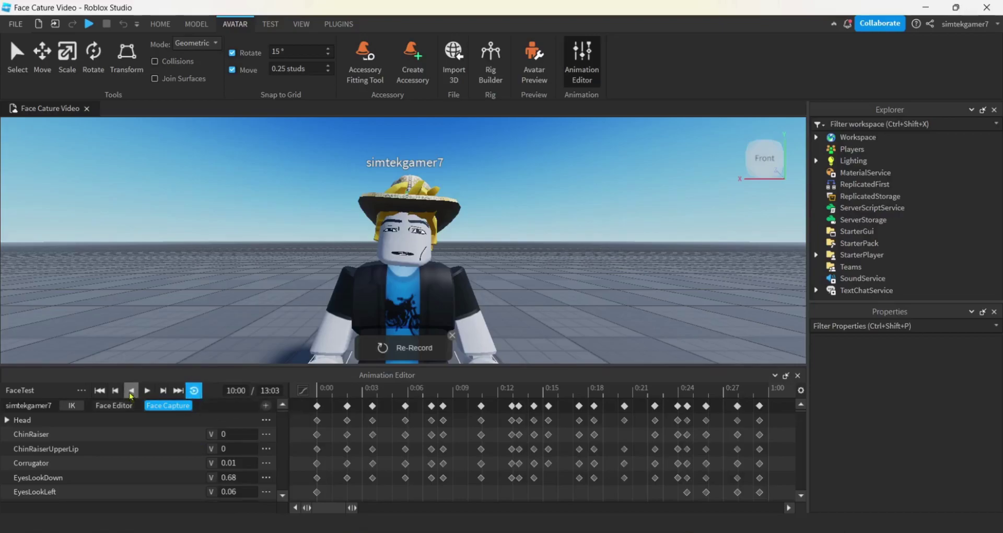
{"action": "left_click", "coordinate": [81, 392]}
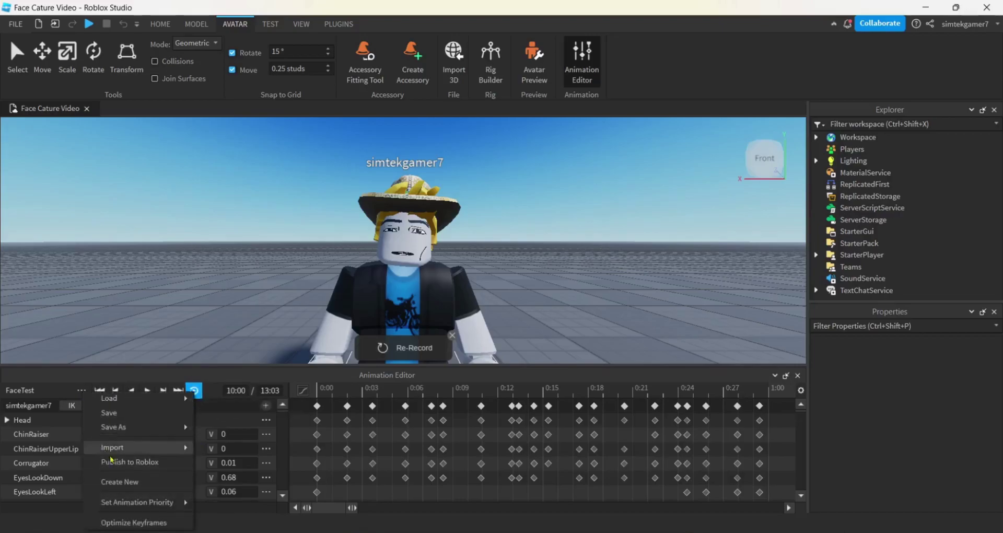
{"action": "left_click", "coordinate": [108, 416]}
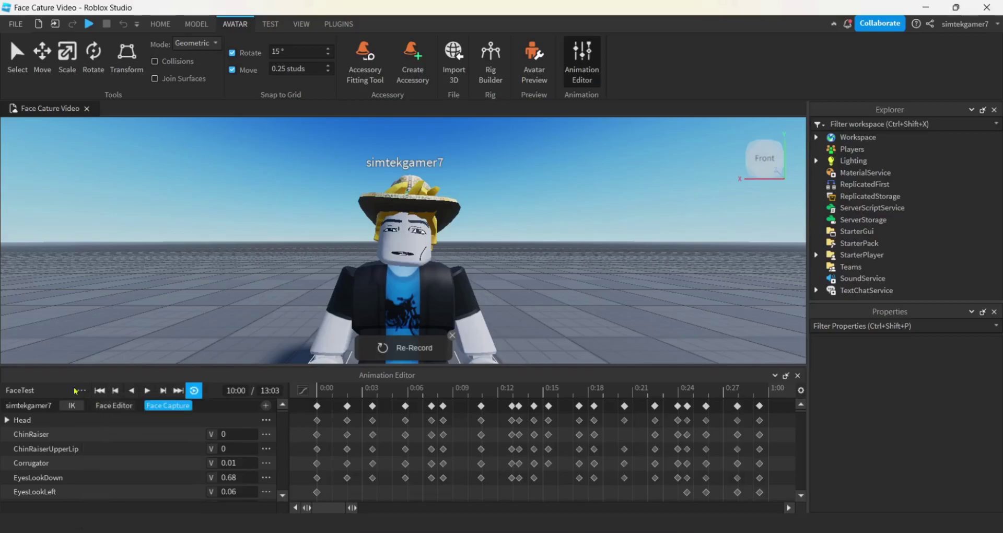
Publish the animation to Roblox titled FaceTest with creator Me, and copy its asset ID
{"action": "left_click", "coordinate": [81, 391]}
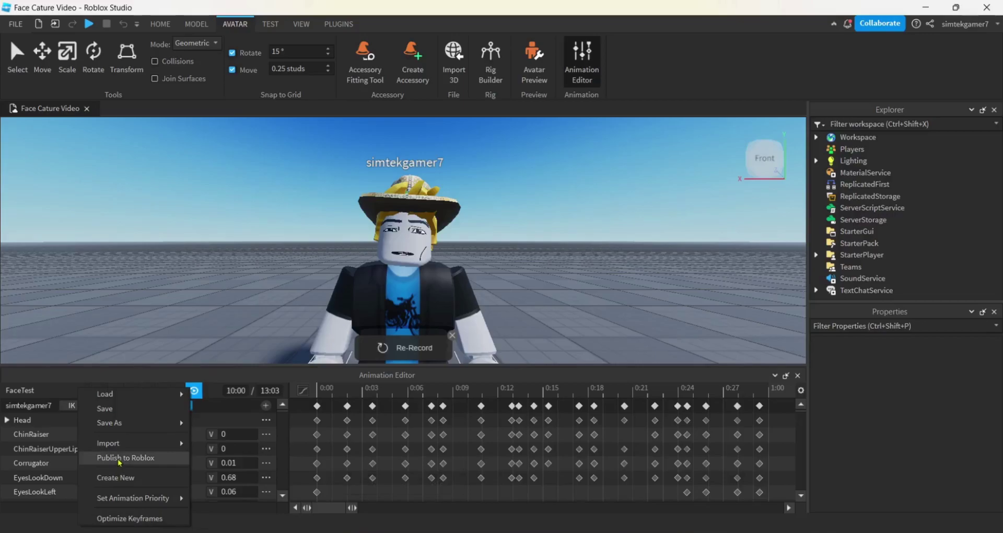
{"action": "left_click", "coordinate": [107, 462]}
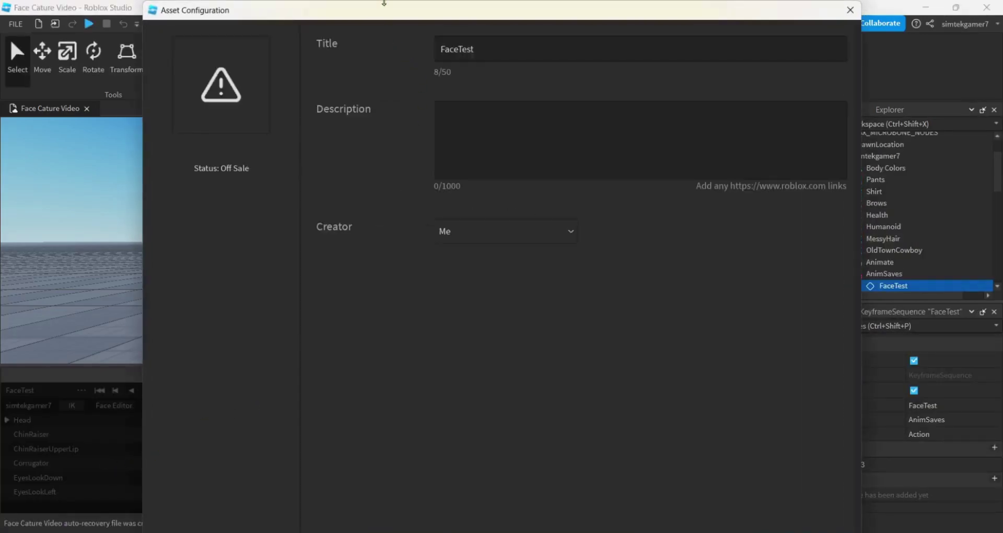
{"action": "left_click_drag", "start_coordinate": [384, 3], "coordinate": [295, 39]}
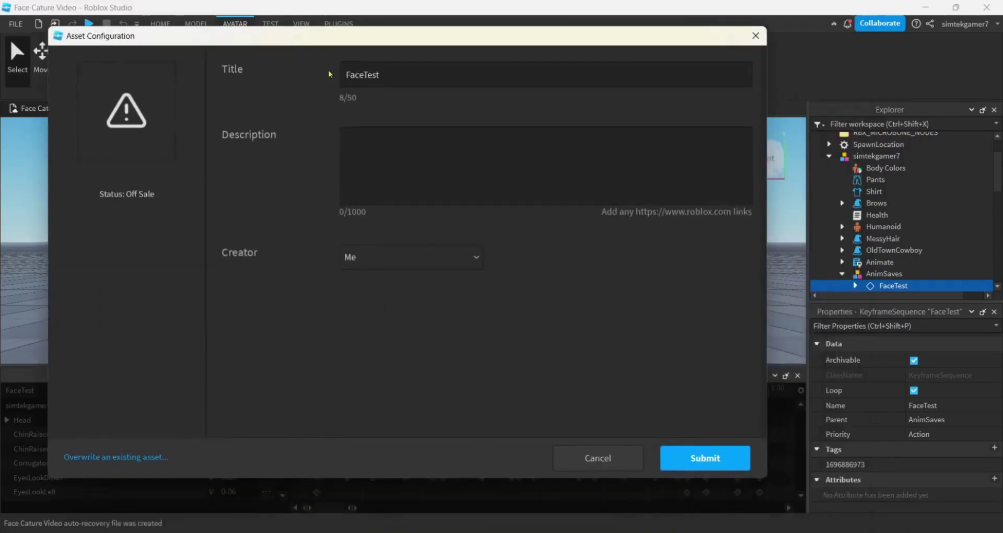
{"action": "left_click", "coordinate": [700, 457]}
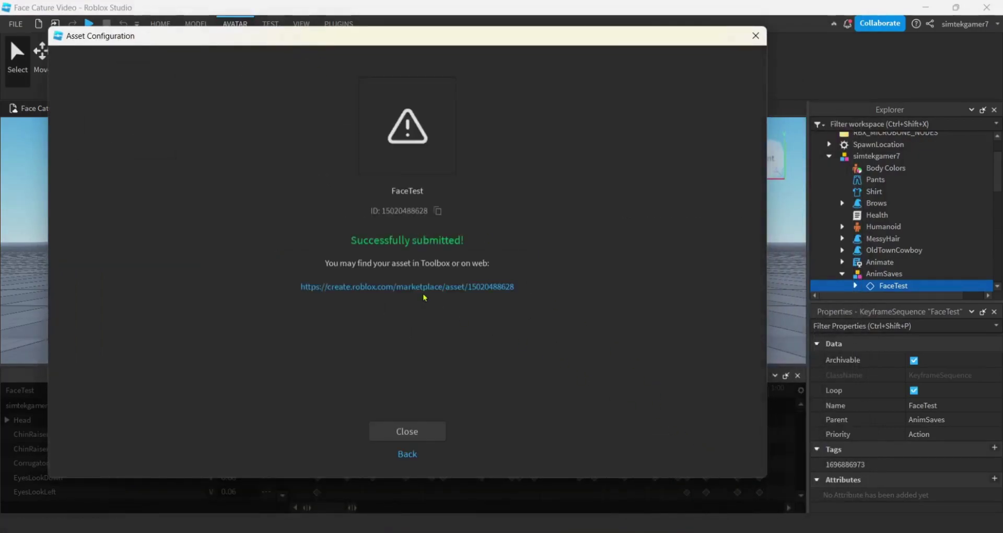
{"action": "left_click", "coordinate": [437, 211]}
{"action": "left_click", "coordinate": [418, 433]}
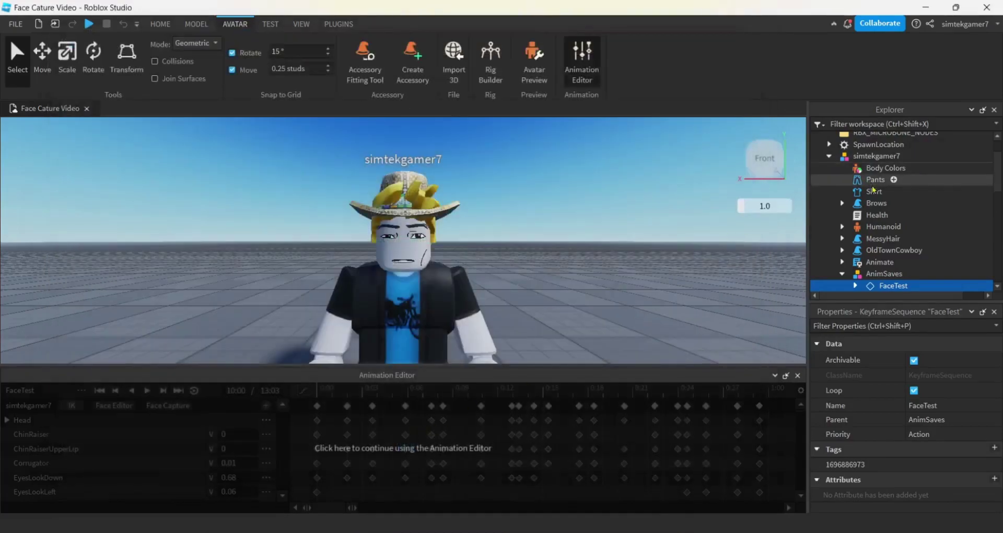
Rename the pasted character model in the Workspace as NPC
{"action": "scroll", "coordinate": [882, 208], "scroll_direction": "up", "scroll_amount": 1}
{"action": "left_click", "coordinate": [842, 190]}
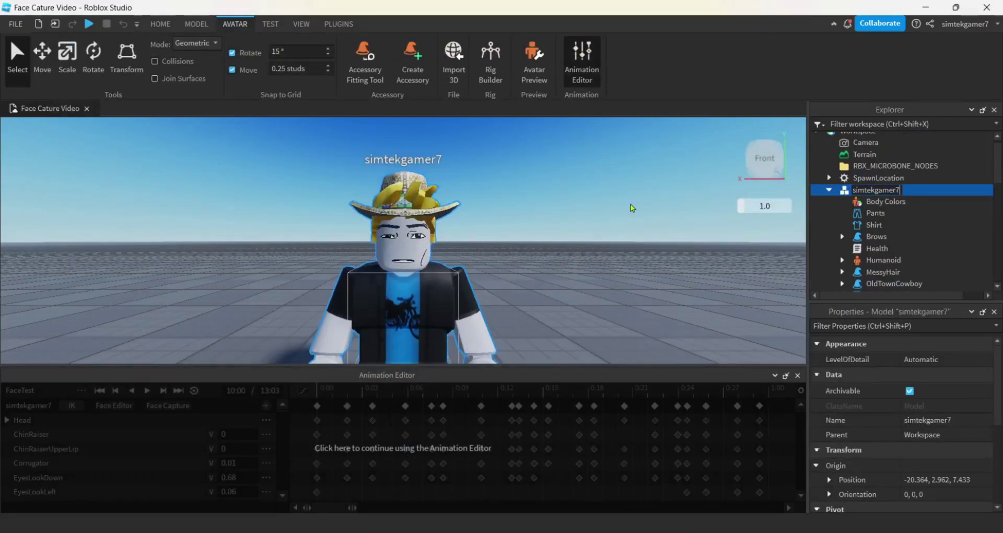
{"action": "key", "text": "BackSpace"}
{"action": "key", "text": "BackSpace"}
{"action": "key", "text": "BackSpace"}
{"action": "key", "text": "BackSpace"}
{"action": "key", "text": "BackSpace"}
{"action": "key", "text": "BackSpace"}
{"action": "key", "text": "BackSpace"}
{"action": "key", "text": "BackSpace"}
{"action": "key", "text": "BackSpace"}
{"action": "key", "text": "BackSpace"}
{"action": "key", "text": "BackSpace"}
{"action": "type", "text": "NPC"}
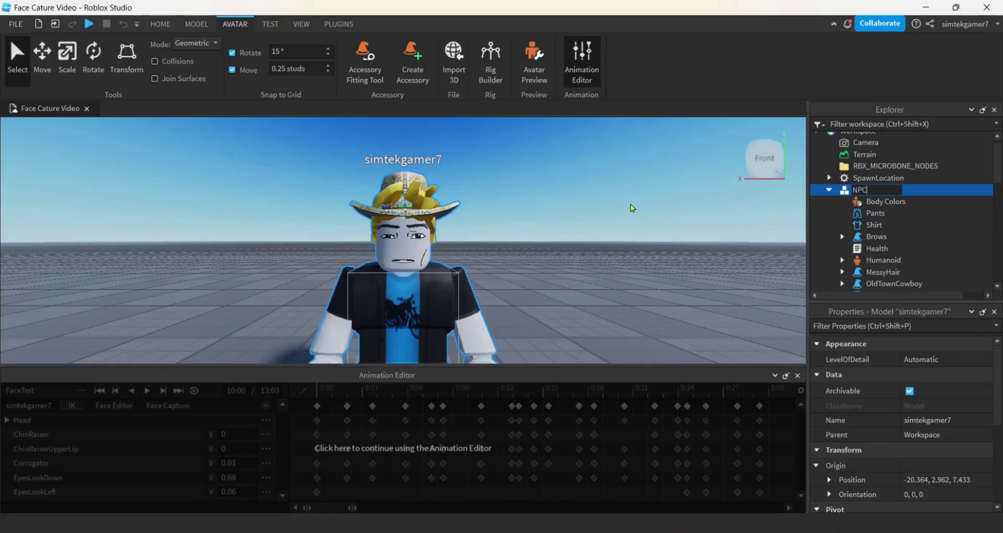
{"action": "key", "text": "Return"}
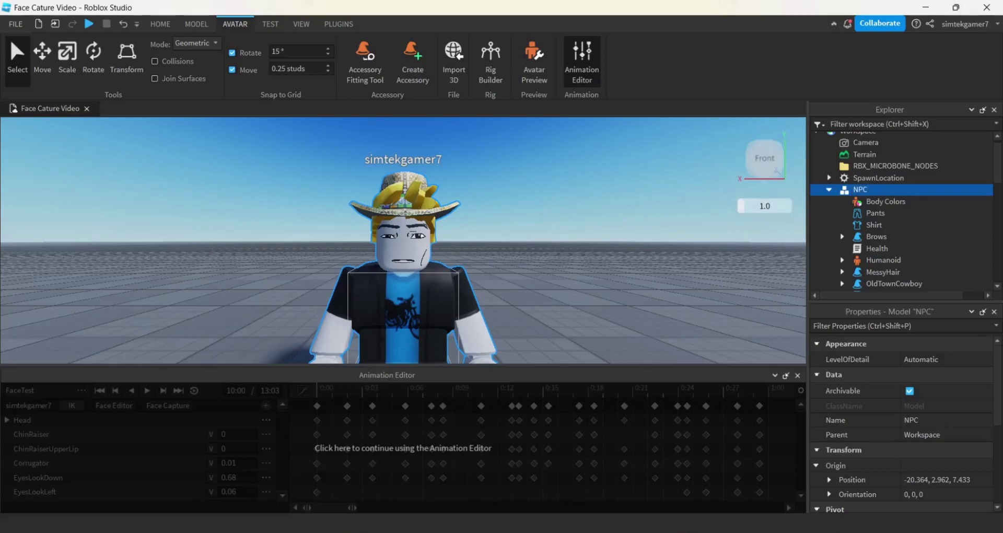
Delete the OldTownCowboy hat accessory from the NPC model
{"action": "scroll", "coordinate": [898, 261], "scroll_direction": "down", "scroll_amount": 1}
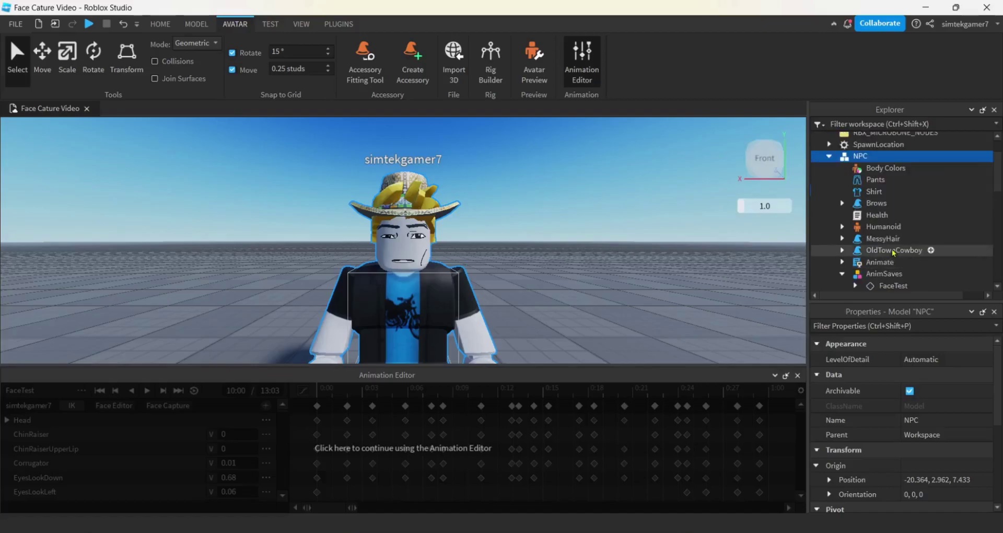
{"action": "left_click", "coordinate": [890, 250]}
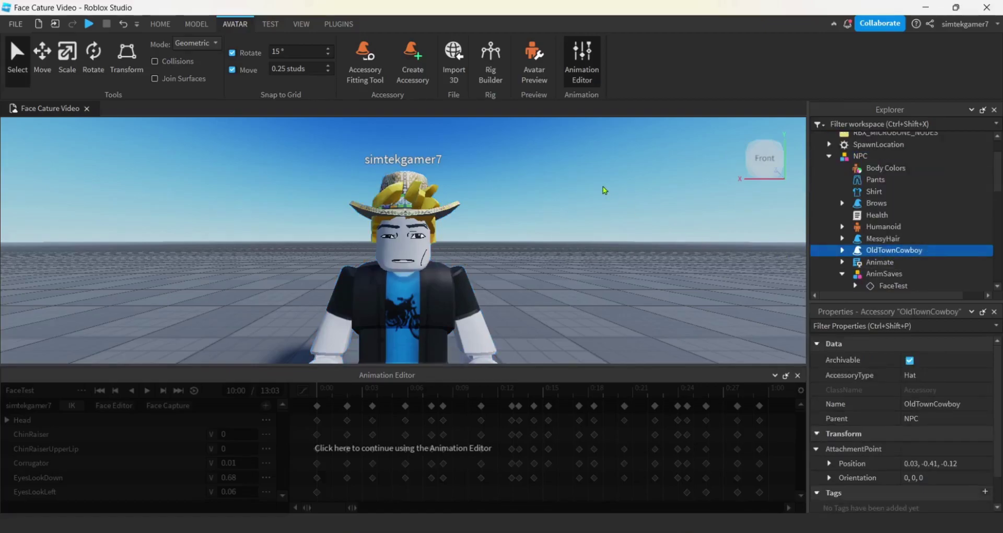
{"action": "key", "text": "Delete"}
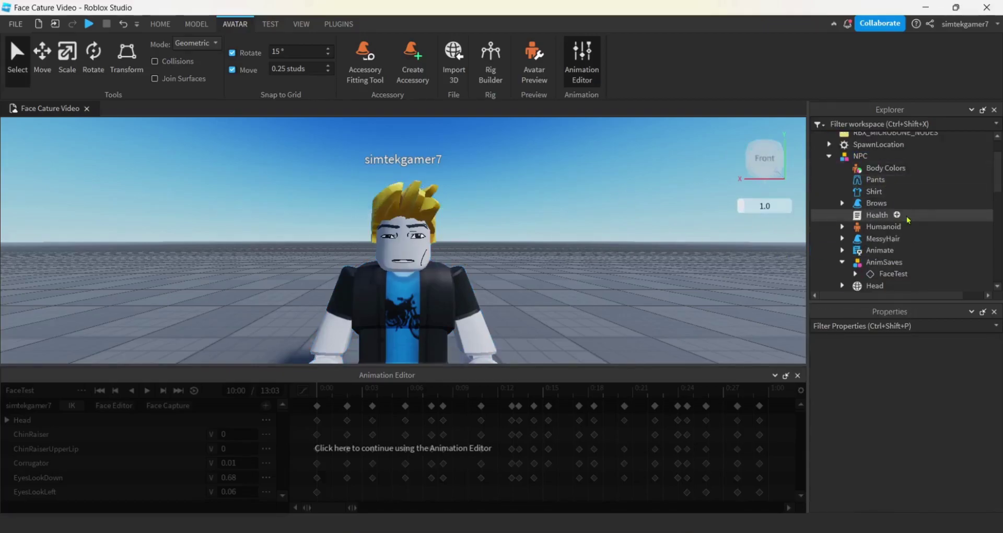
Insert a Script into the NPC model and name it FaceAnimStuff
{"action": "scroll", "coordinate": [898, 220], "scroll_direction": "down", "scroll_amount": 3}
{"action": "scroll", "coordinate": [883, 196], "scroll_direction": "up", "scroll_amount": 3}
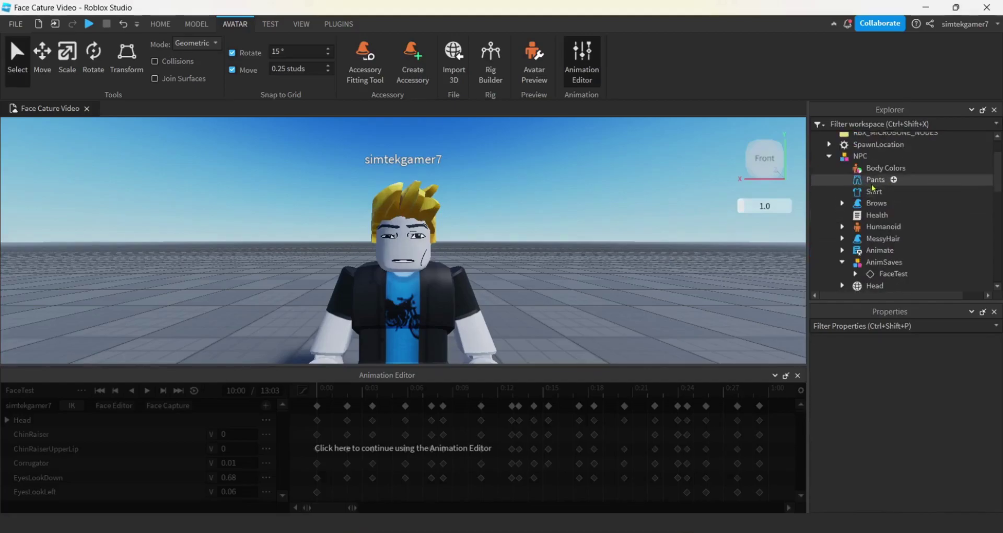
{"action": "left_click", "coordinate": [860, 156]}
{"action": "left_click", "coordinate": [876, 157]}
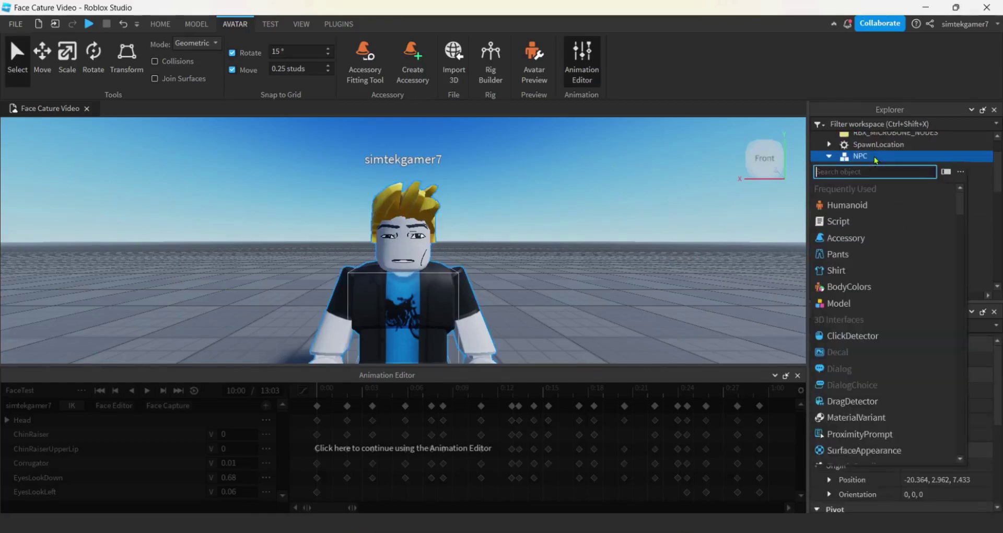
{"action": "left_click", "coordinate": [838, 221]}
{"action": "left_click", "coordinate": [874, 191]}
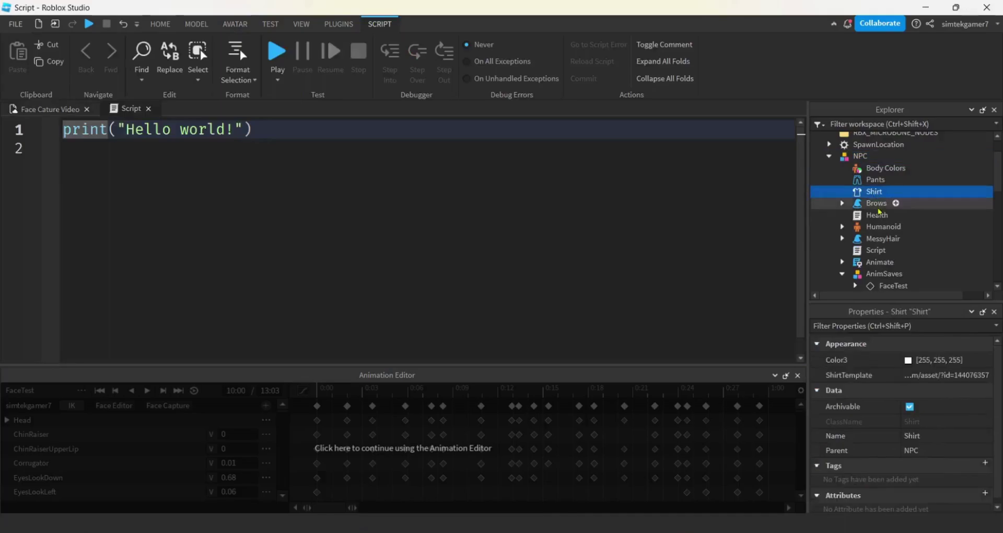
{"action": "left_click", "coordinate": [877, 250]}
{"action": "left_click", "coordinate": [877, 251]}
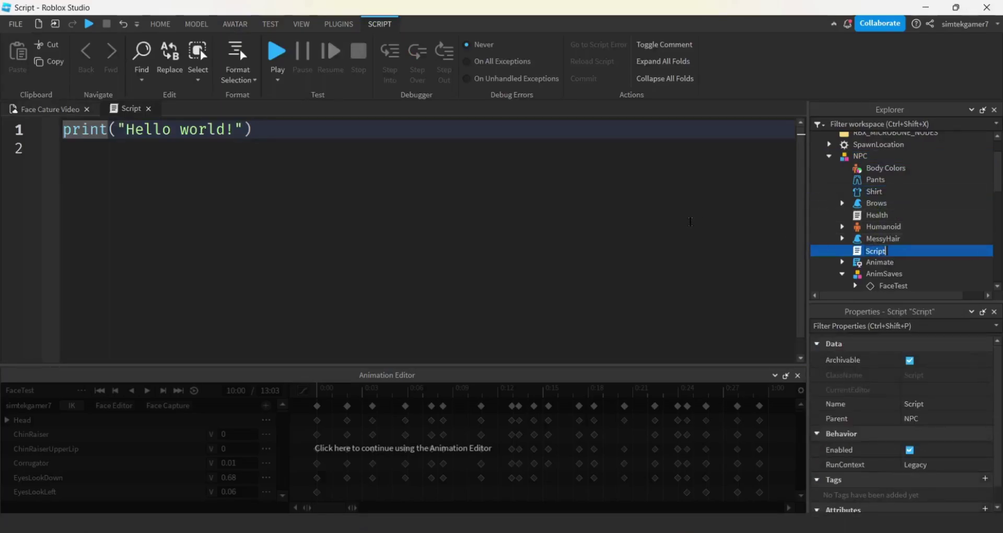
{"action": "type", "text": "FaceAnimStuff"}
{"action": "key", "text": "Return"}
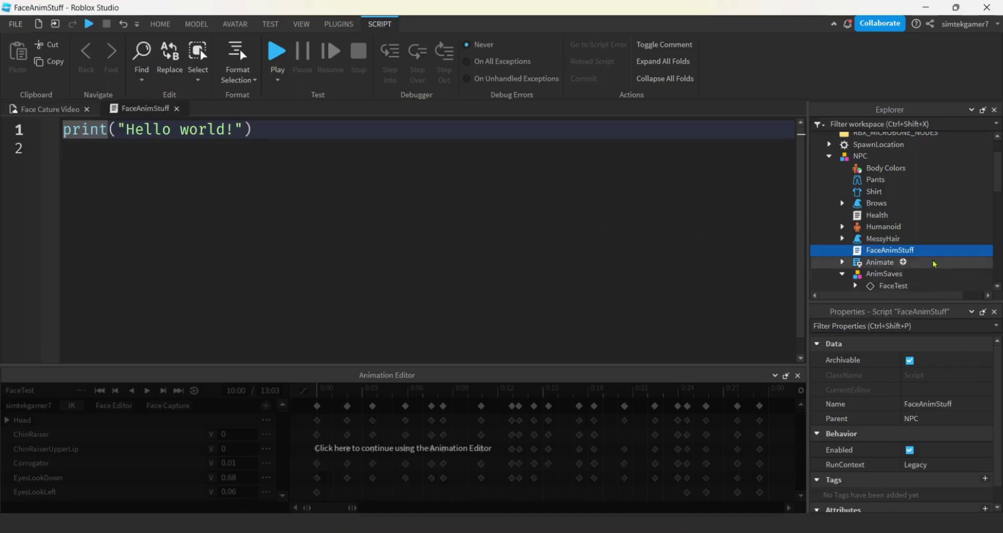
{"action": "left_click", "coordinate": [923, 250]}
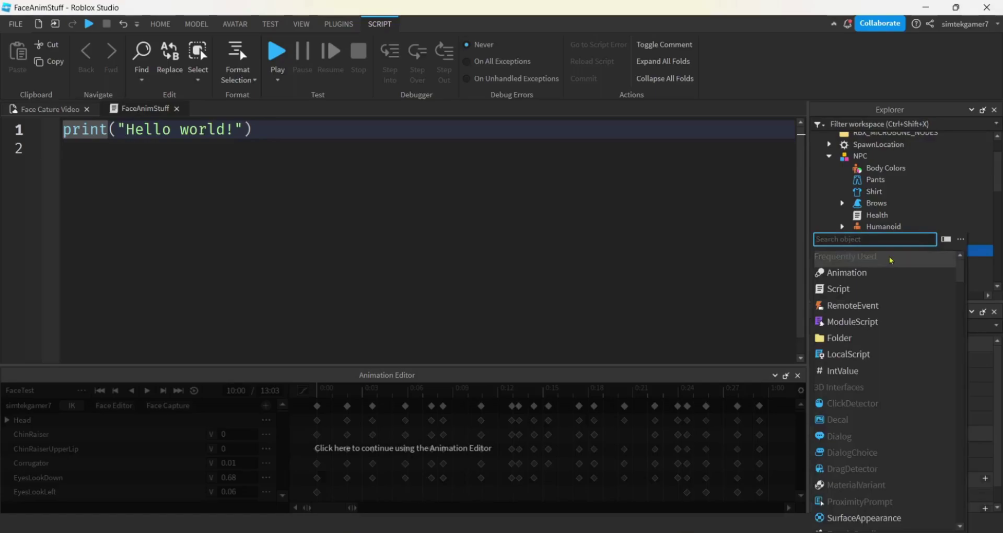
{"action": "left_click", "coordinate": [857, 272]}
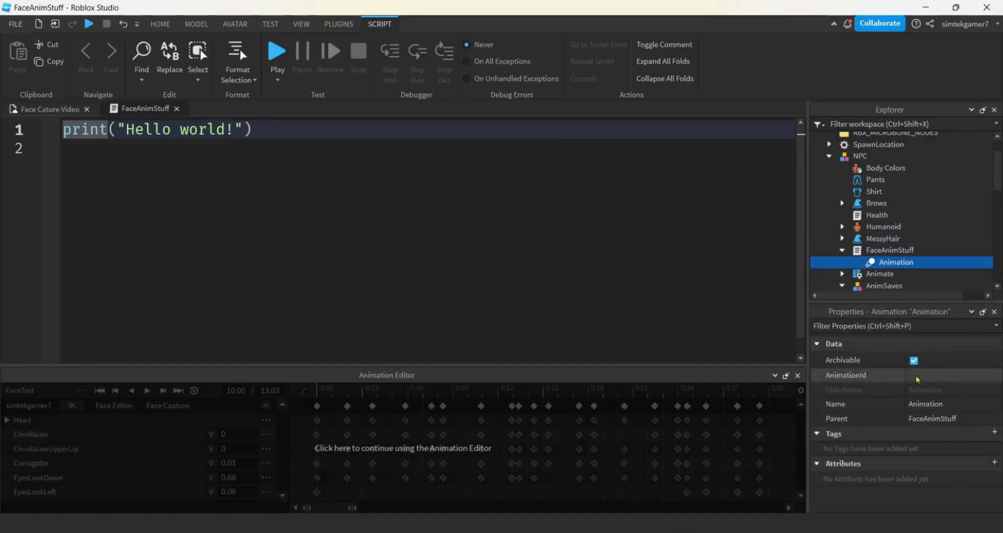
{"action": "left_click", "coordinate": [927, 375]}
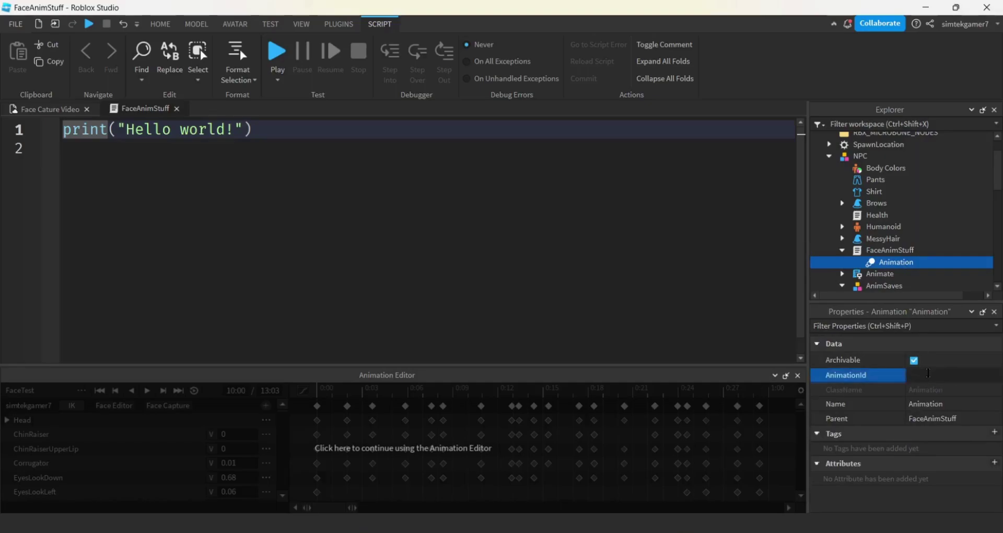
{"action": "key", "text": "ctrl+v"}
{"action": "key", "text": "Return"}
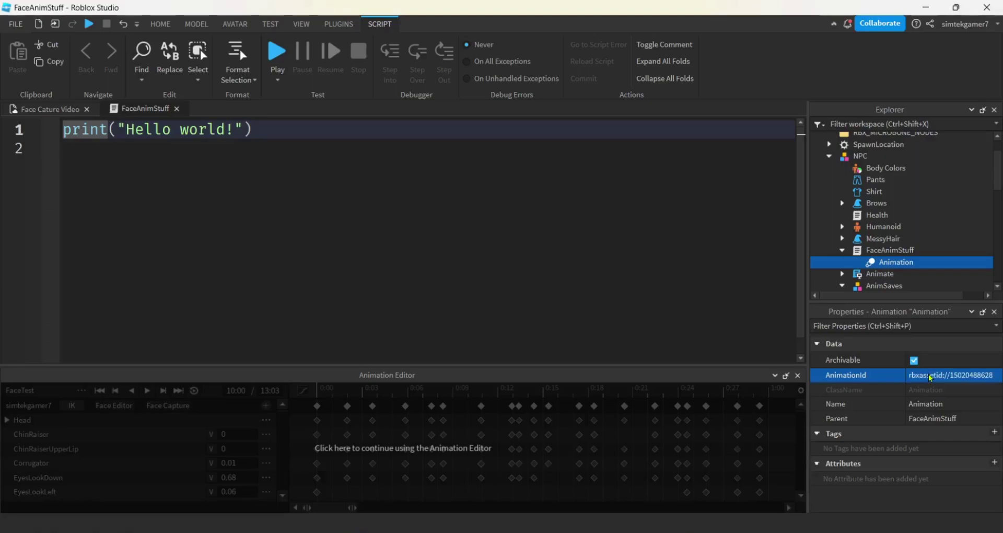
Close the Animation Editor and delete the default print code from the FaceAnimStuff script
{"action": "key", "text": "ctrl+a"}
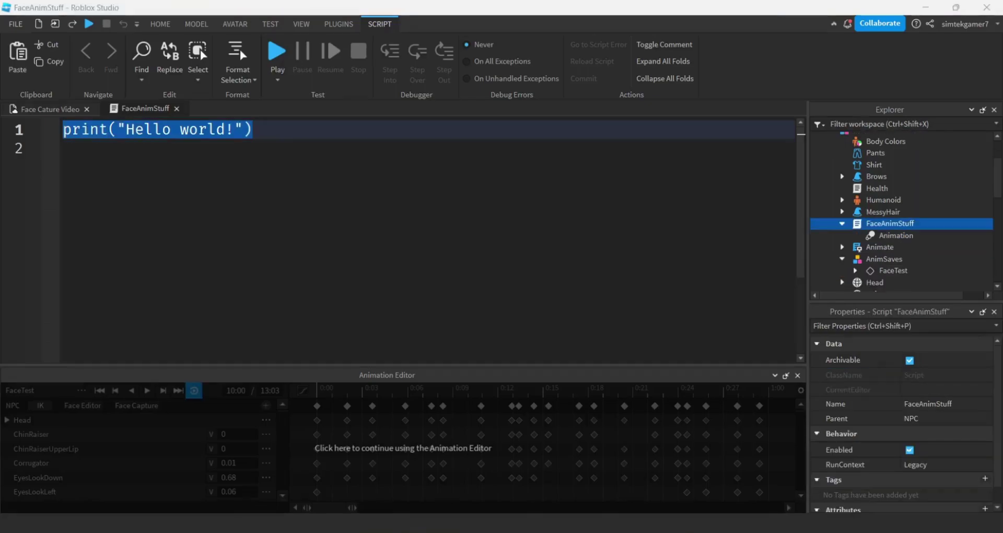
{"action": "left_click", "coordinate": [798, 375]}
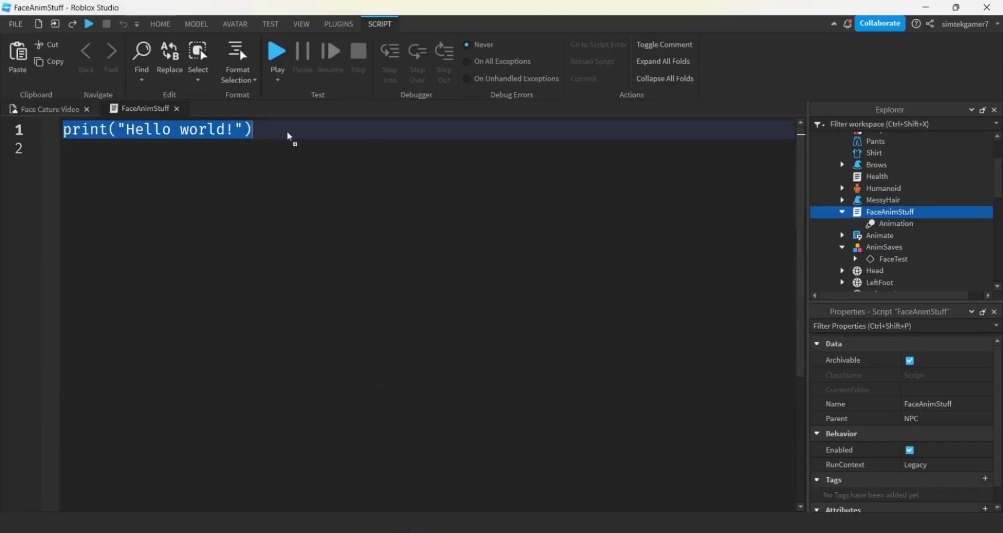
{"action": "left_click", "coordinate": [314, 135]}
{"action": "key", "text": "ctrl+a"}
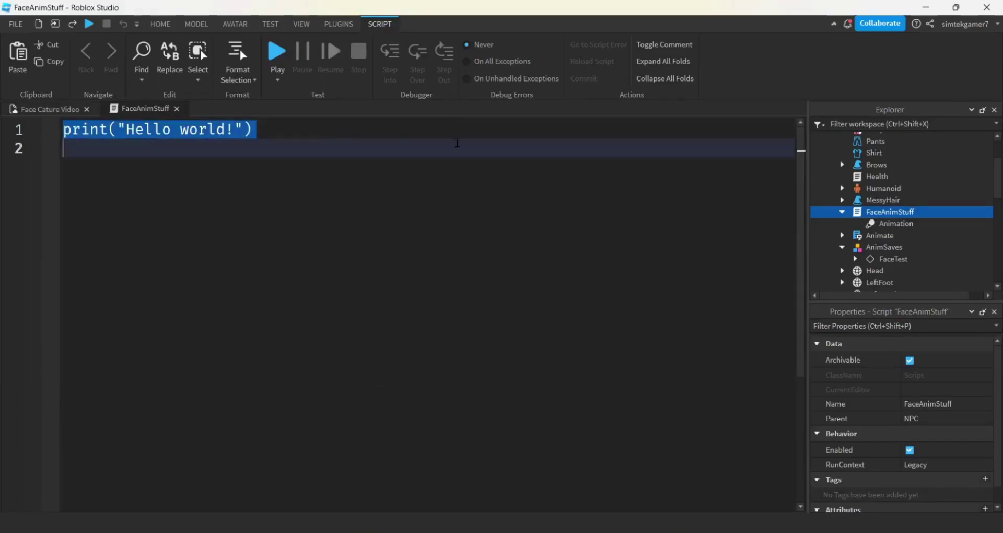
{"action": "key", "text": "BackSpace"}
Write the first script line, local char = script.Parent, to reference the NPC model
{"action": "type", "text": "local "}
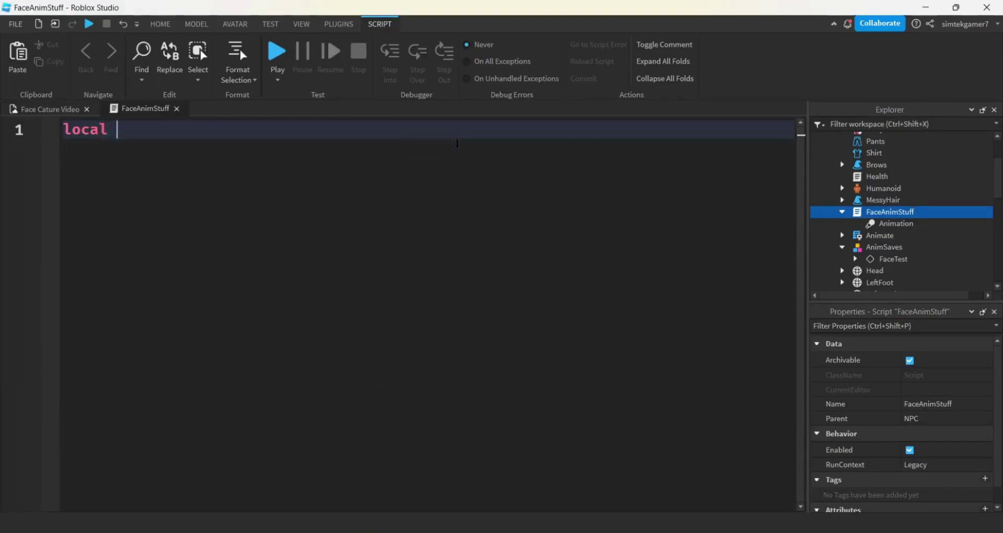
{"action": "type", "text": "char = script."}
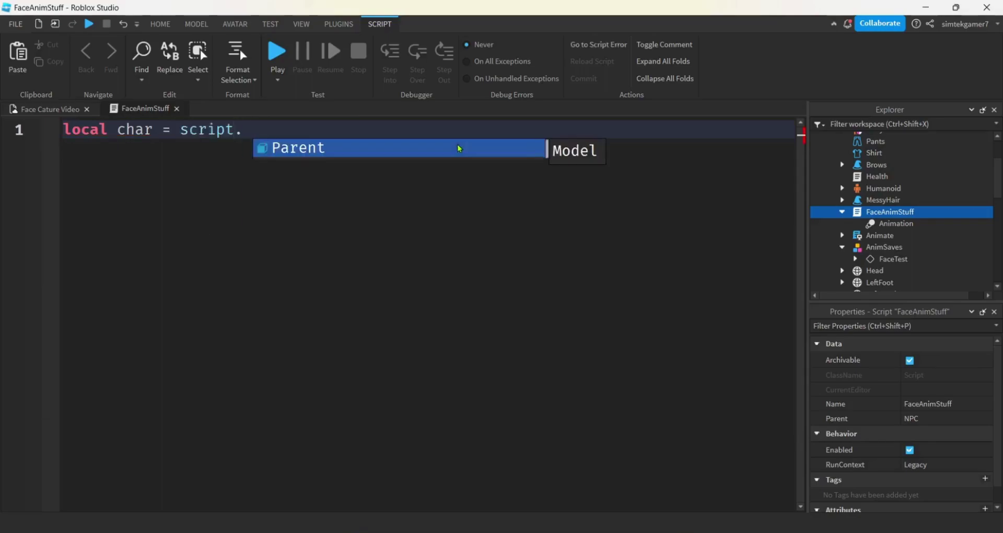
{"action": "key", "text": "Tab"}
{"action": "key", "text": "Return"}
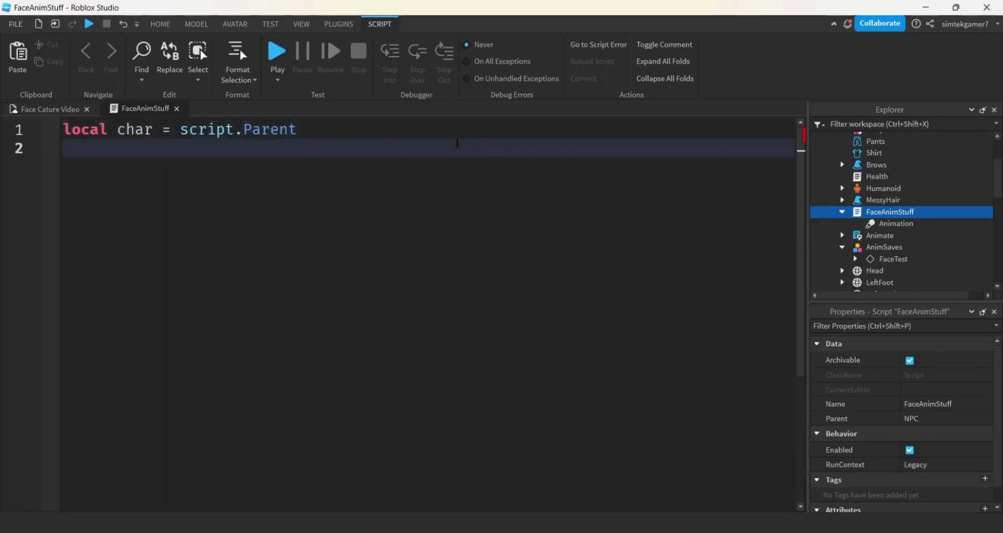
Add the line local hum = char:WaitForChild("Humanoid") to reference the NPC's Humanoid
{"action": "type", "text": "locaxl"}
{"action": "key", "text": "BackSpace"}
{"action": "key", "text": "BackSpace"}
{"action": "type", "text": "l hum"}
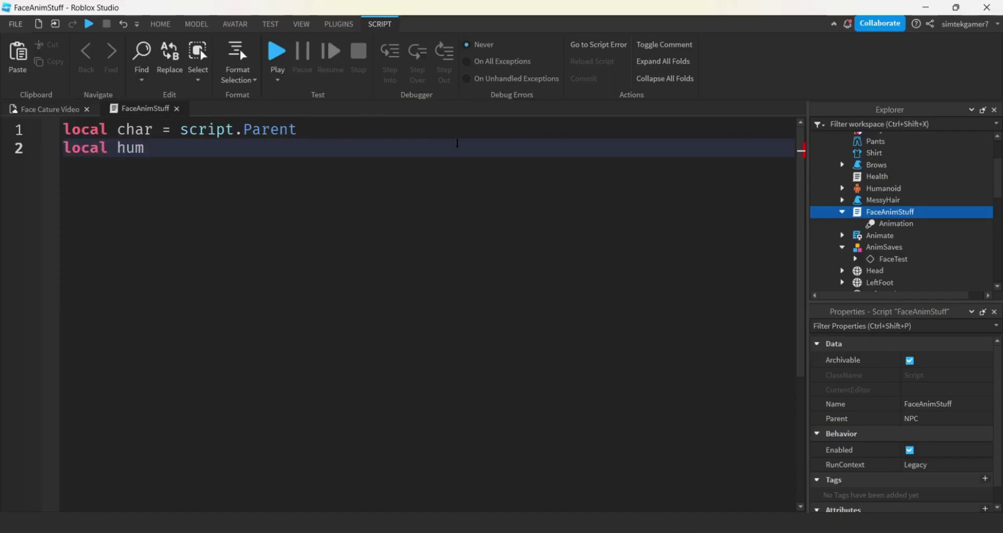
{"action": "type", "text": " = char:W"}
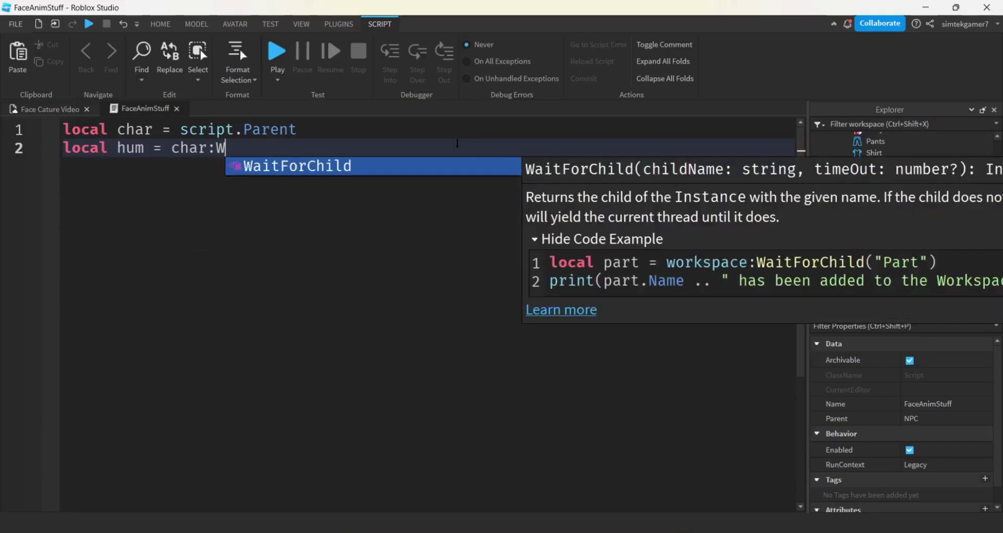
{"action": "key", "text": "Tab"}
{"action": "type", "text": "\"H"}
{"action": "key", "text": "Down"}
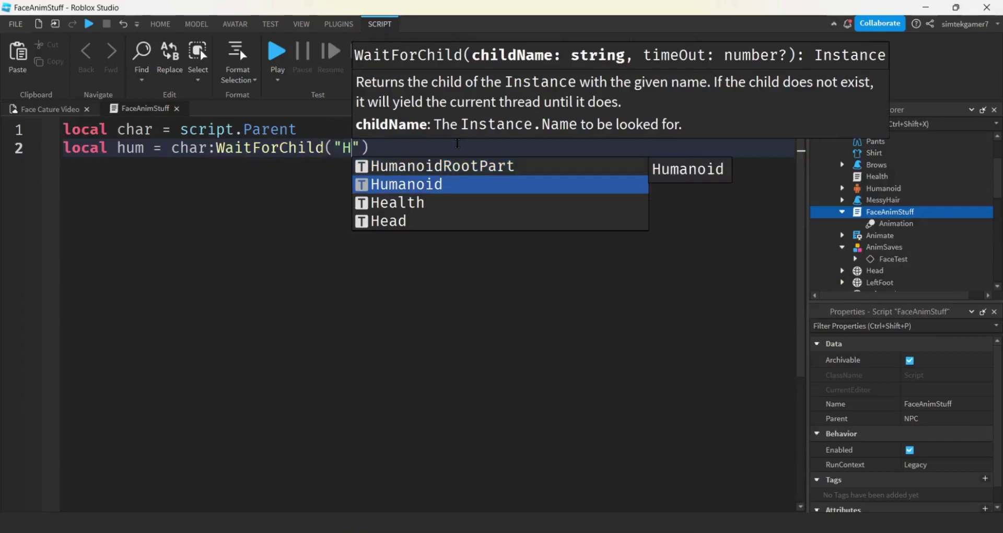
{"action": "key", "text": "Tab"}
{"action": "key", "text": "End"}
{"action": "key", "text": "Return"}
Add the line local animator = hum:WaitForChild("Animator") to reference the Humanoid's Animator
{"action": "type", "text": "local n"}
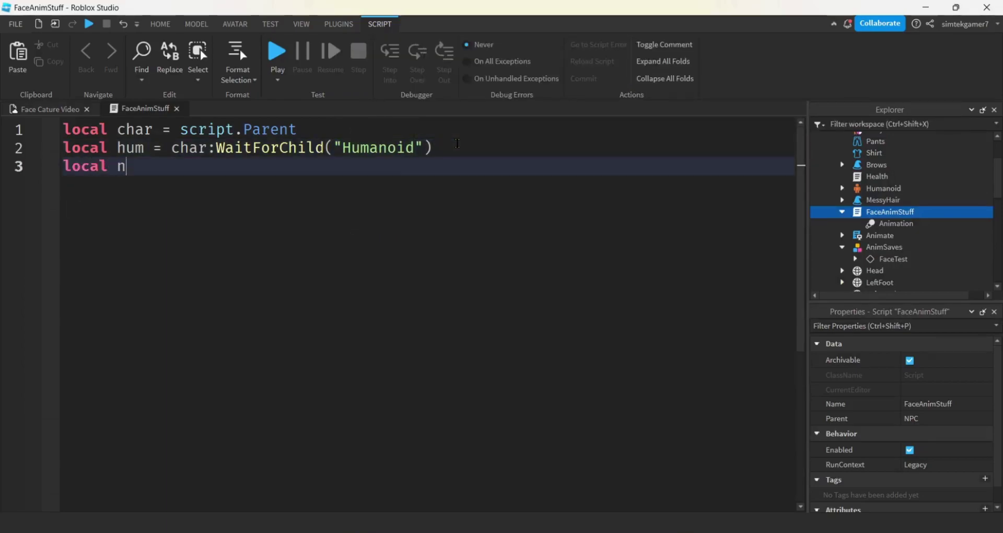
{"action": "key", "text": "BackSpace"}
{"action": "type", "text": "animator = hum:"}
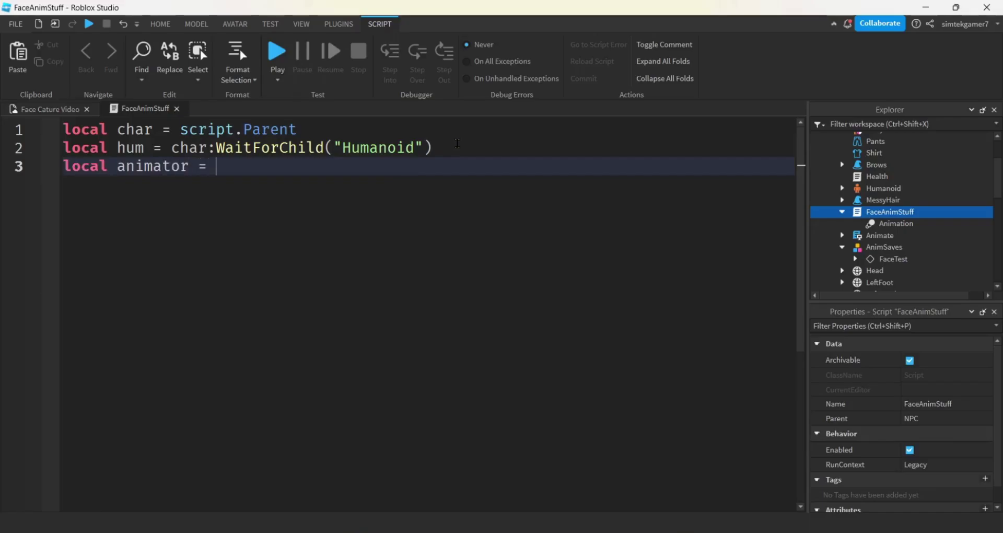
{"action": "type", "text": "W"}
{"action": "key", "text": "Tab"}
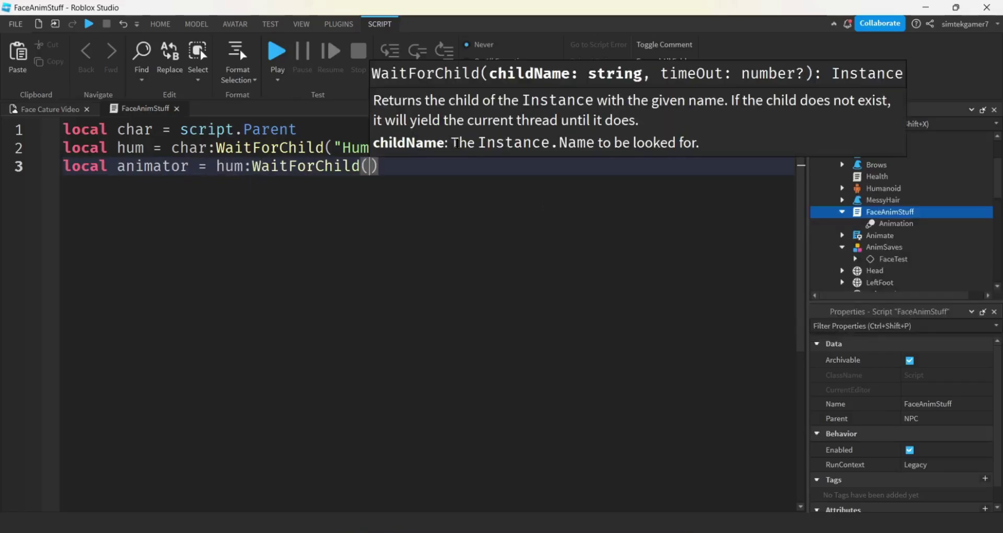
{"action": "type", "text": "\"An"}
{"action": "key", "text": "Tab"}
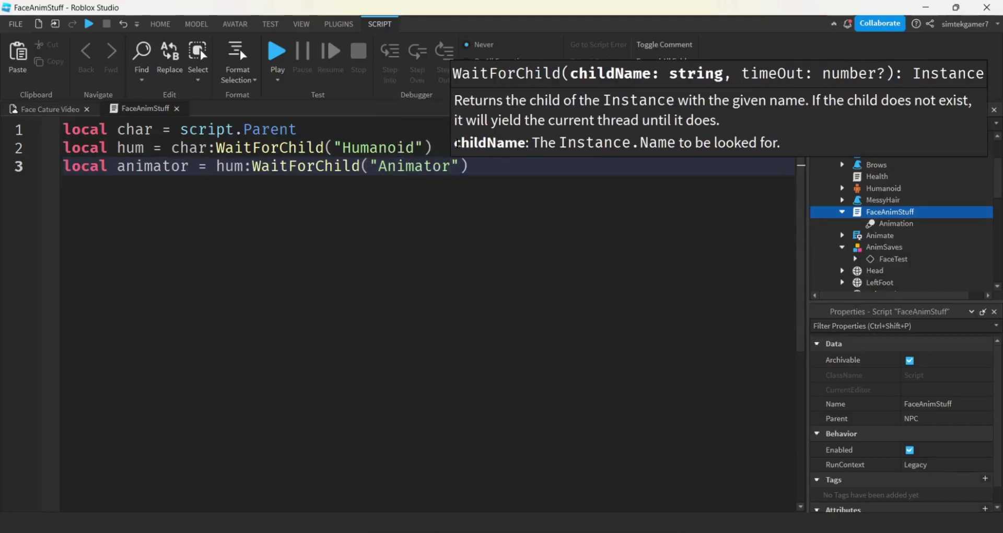
{"action": "key", "text": "End"}
{"action": "key", "text": "Return"}
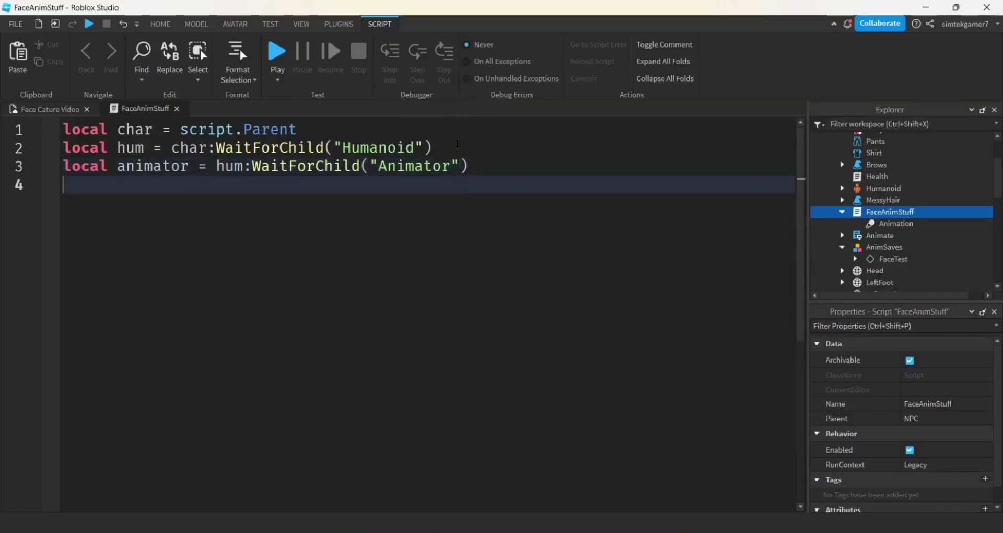
Add the line local headAnim = script:WaitForChild("Animation") to reference the script's Animation object
{"action": "type", "text": "local "}
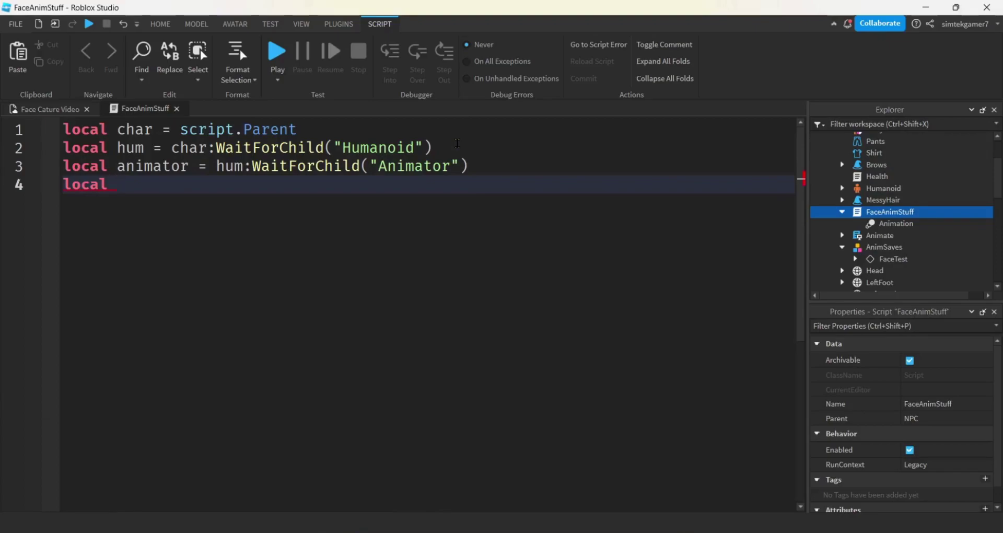
{"action": "type", "text": "headAnim "}
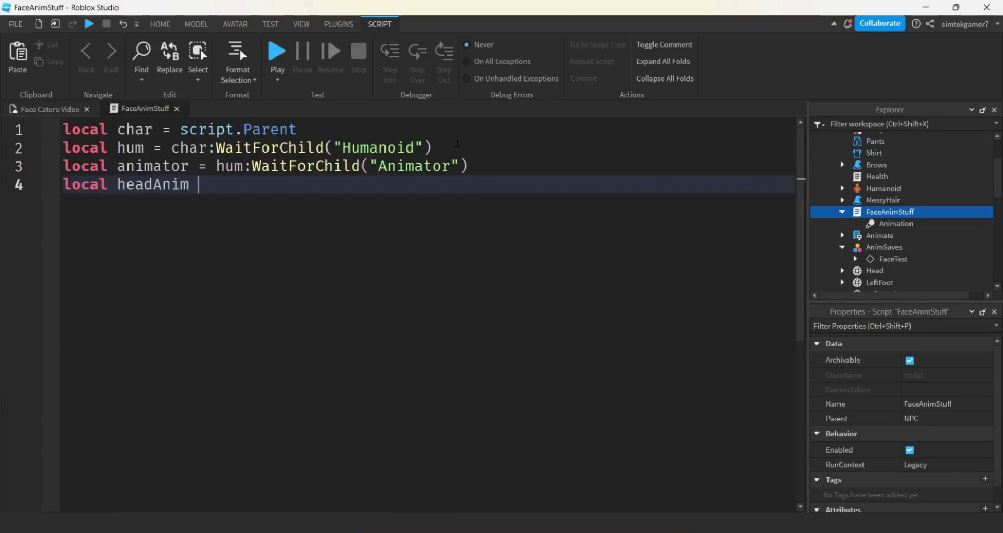
{"action": "type", "text": "= s"}
{"action": "key", "text": "Escape"}
{"action": "type", "text": "cript:"}
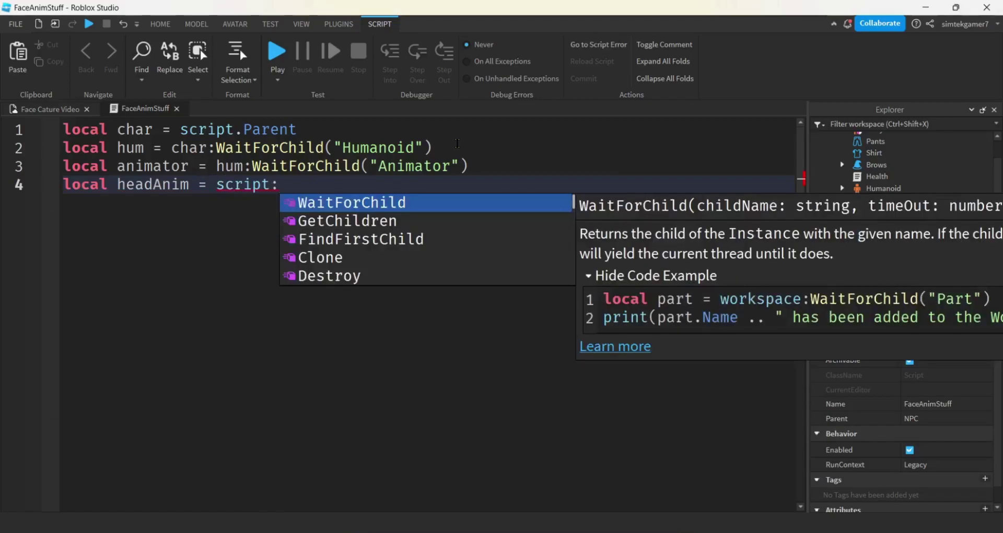
{"action": "key", "text": "Return"}
{"action": "type", "text": "\""}
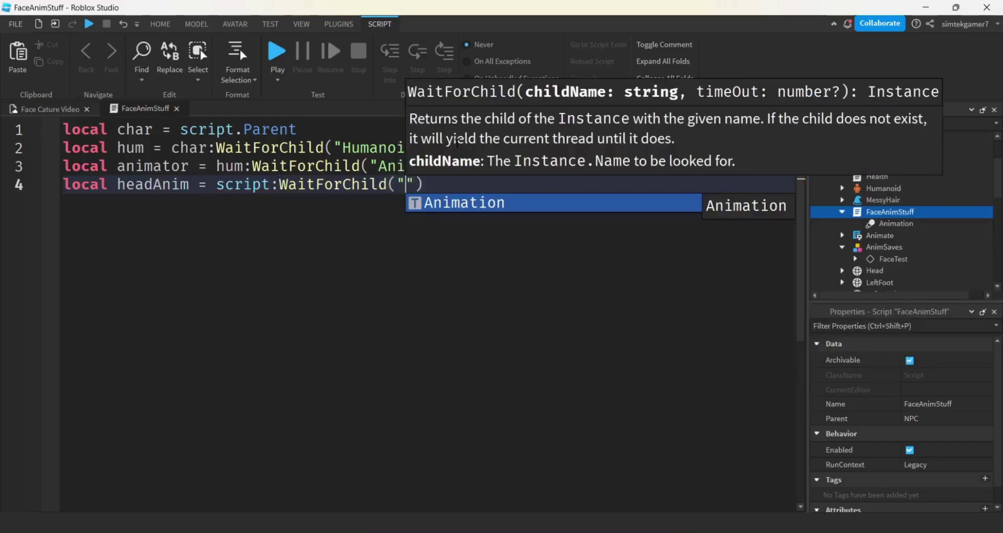
{"action": "key", "text": "Return"}
{"action": "key", "text": "End"}
{"action": "key", "text": "Return"}
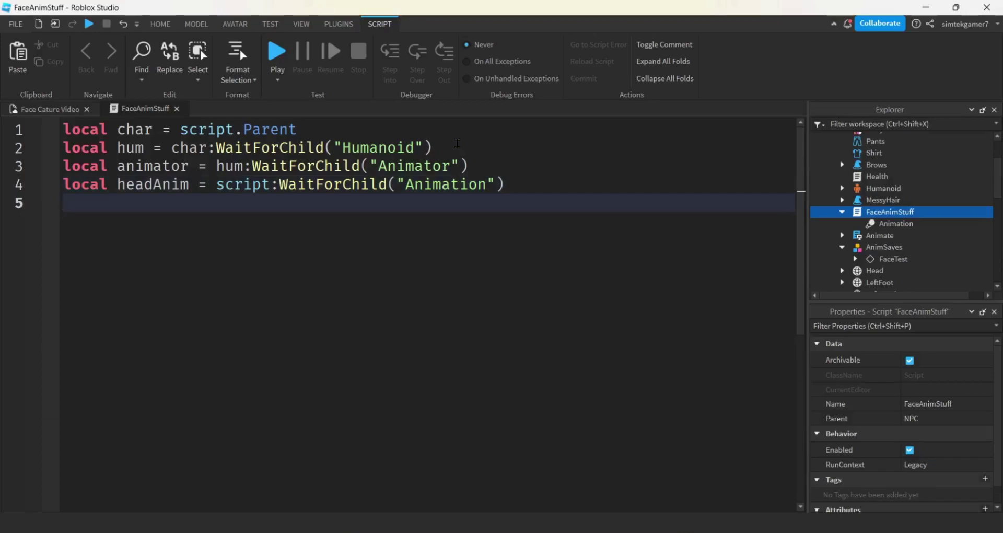
Add the line local track = animator:LoadAnimation(headAnim) to load the face animation
{"action": "type", "text": "local track = an"}
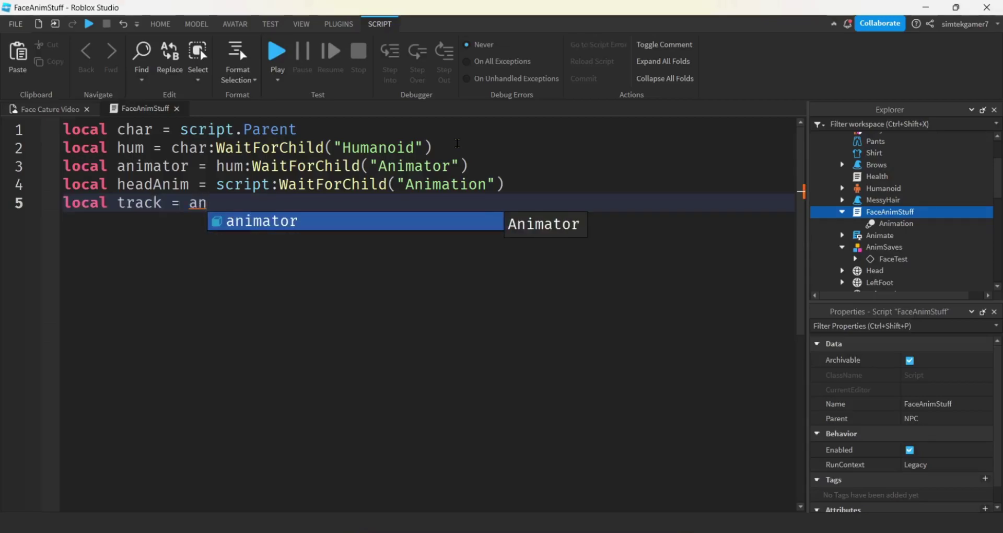
{"action": "key", "text": "Tab"}
{"action": "type", "text": ":L"}
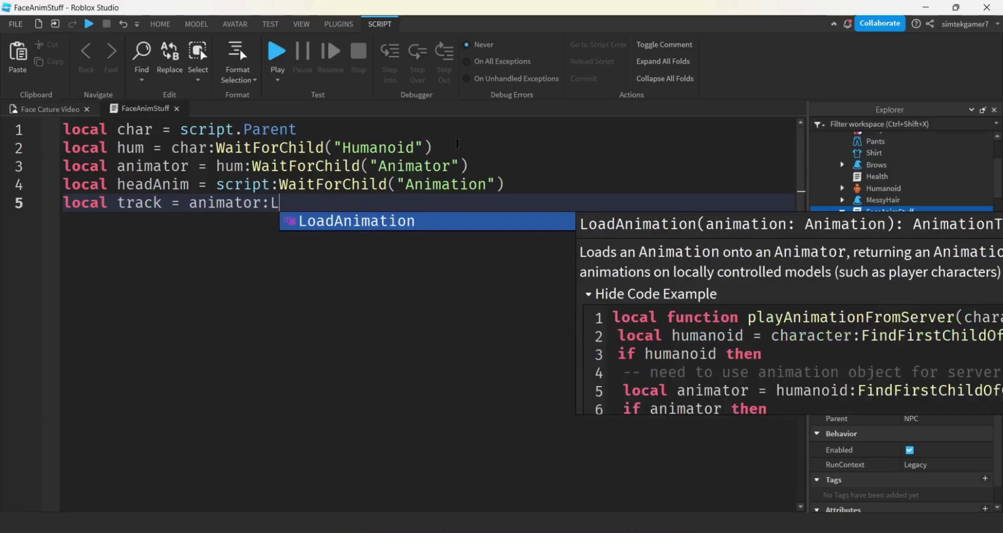
{"action": "key", "text": "Tab"}
{"action": "type", "text": "\""}
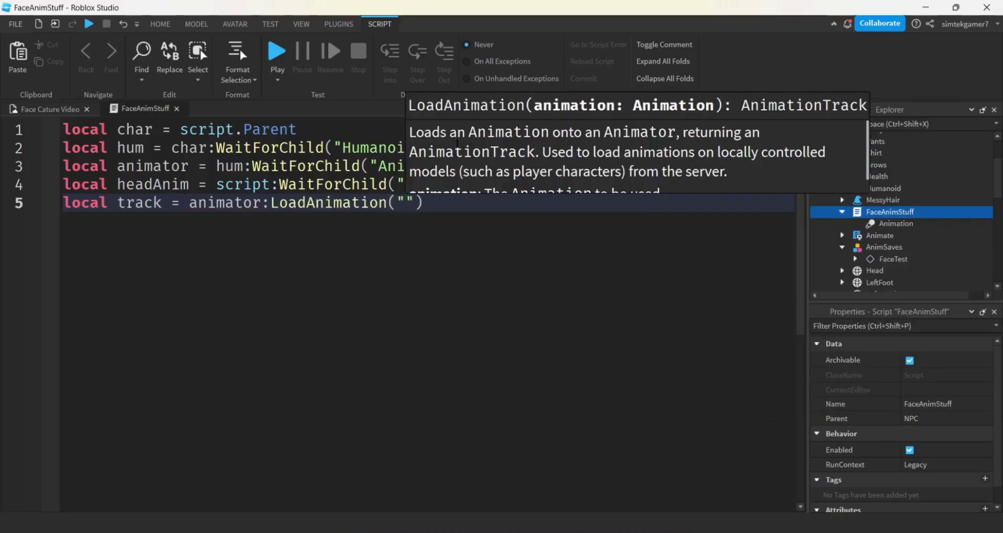
{"action": "key", "text": "BackSpace"}
{"action": "type", "text": "ha"}
{"action": "key", "text": "Tab"}
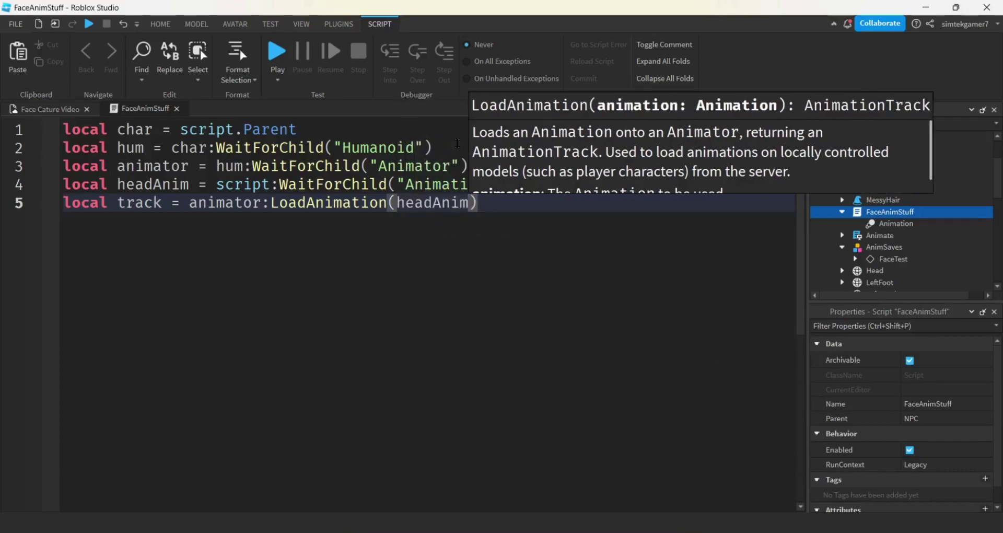
{"action": "key", "text": "End"}
Leave a blank line and call track:Play() on line 7 to play the loaded animation
{"action": "key", "text": "Return"}
{"action": "key", "text": "Return"}
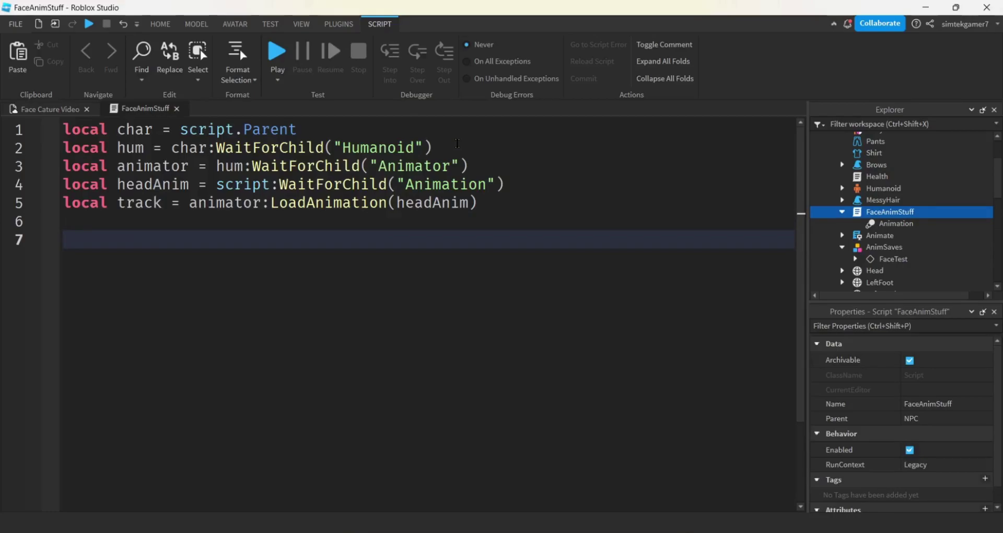
{"action": "type", "text": "track"}
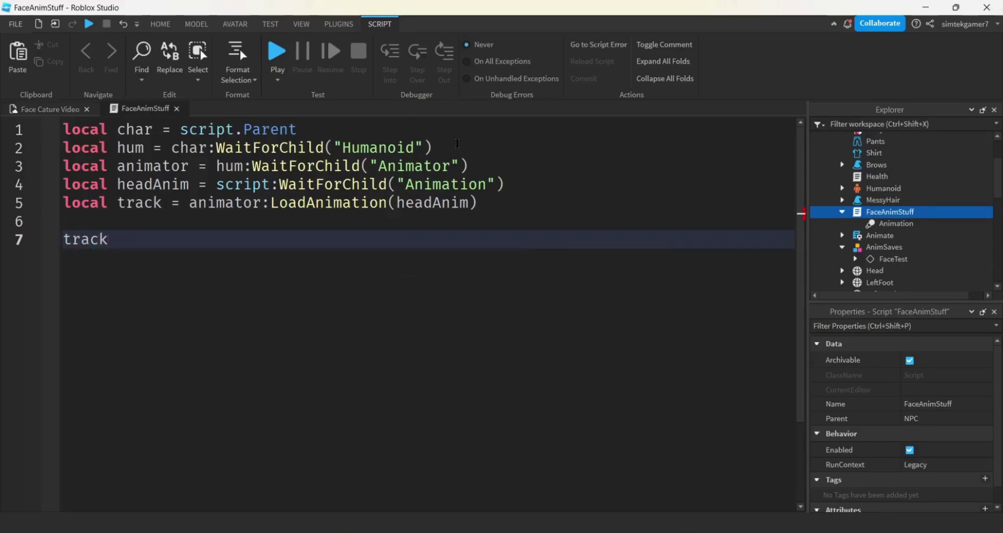
{"action": "type", "text": ":P"}
{"action": "key", "text": "Tab"}
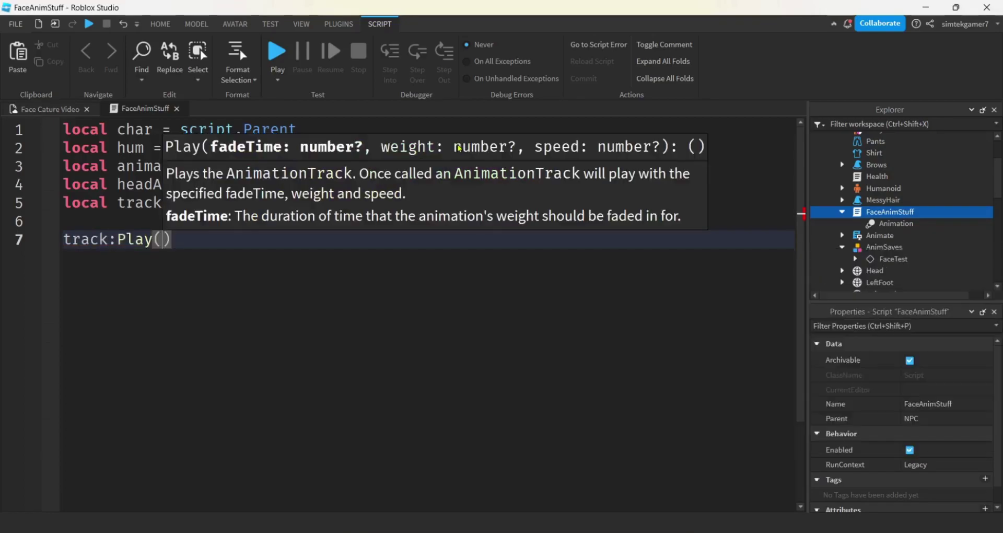
Playtest the game and walk the character up to the NPC to check its facial animation
{"action": "key", "text": "F5"}
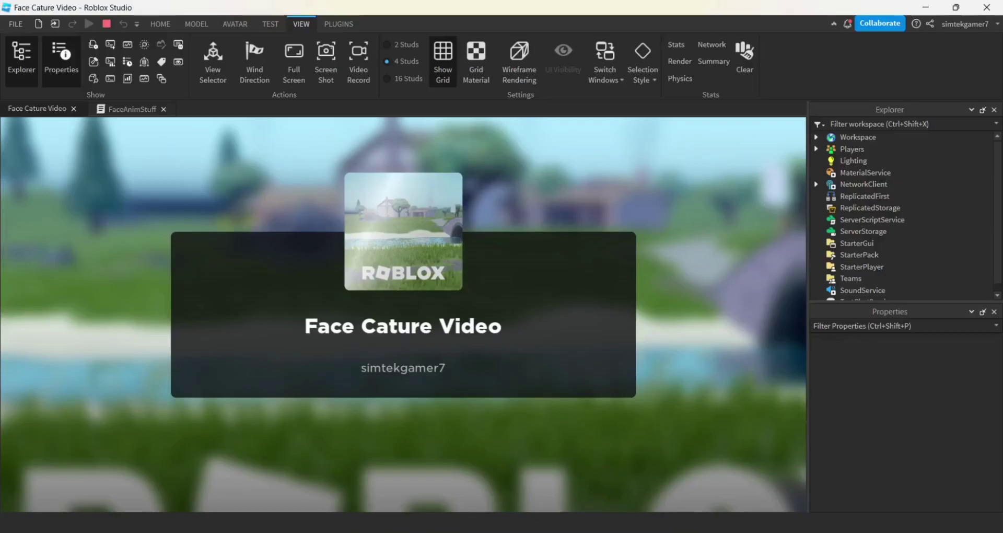
{"action": "key", "text": "w"}
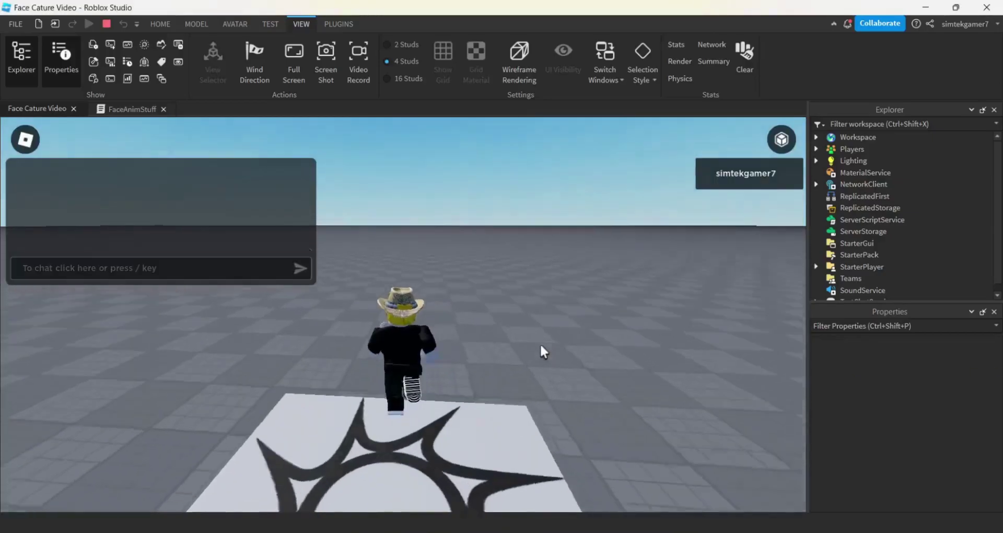
{"action": "key", "text": "s"}
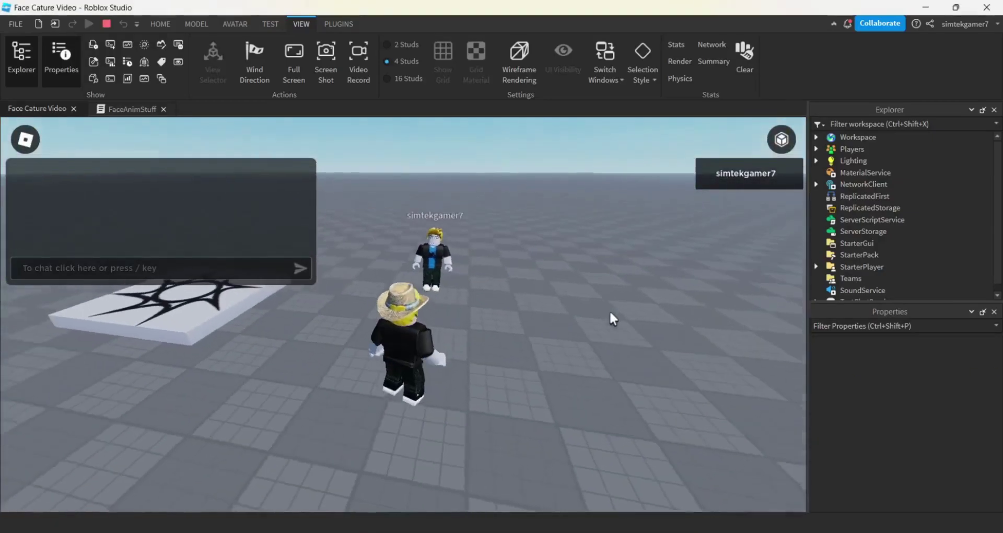
{"action": "key", "text": "s"}
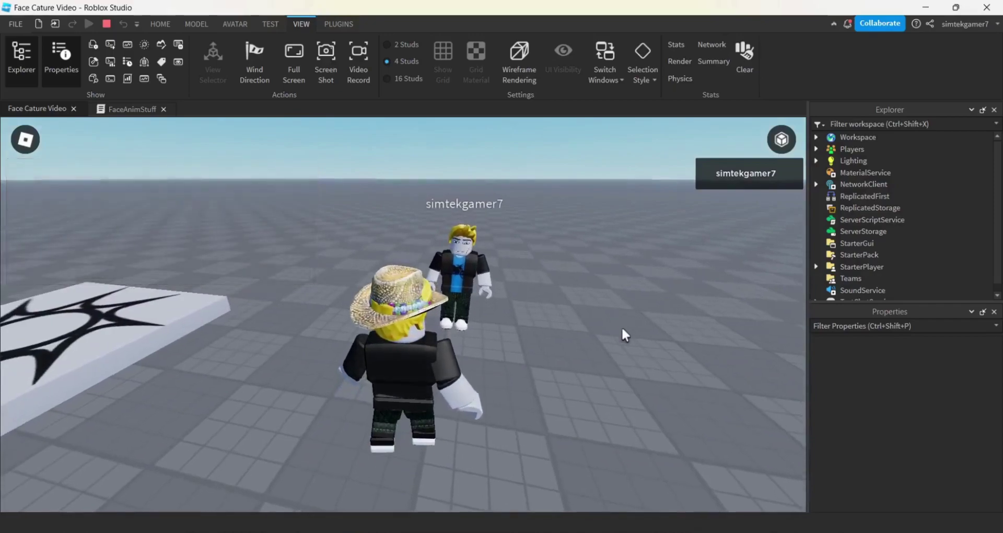